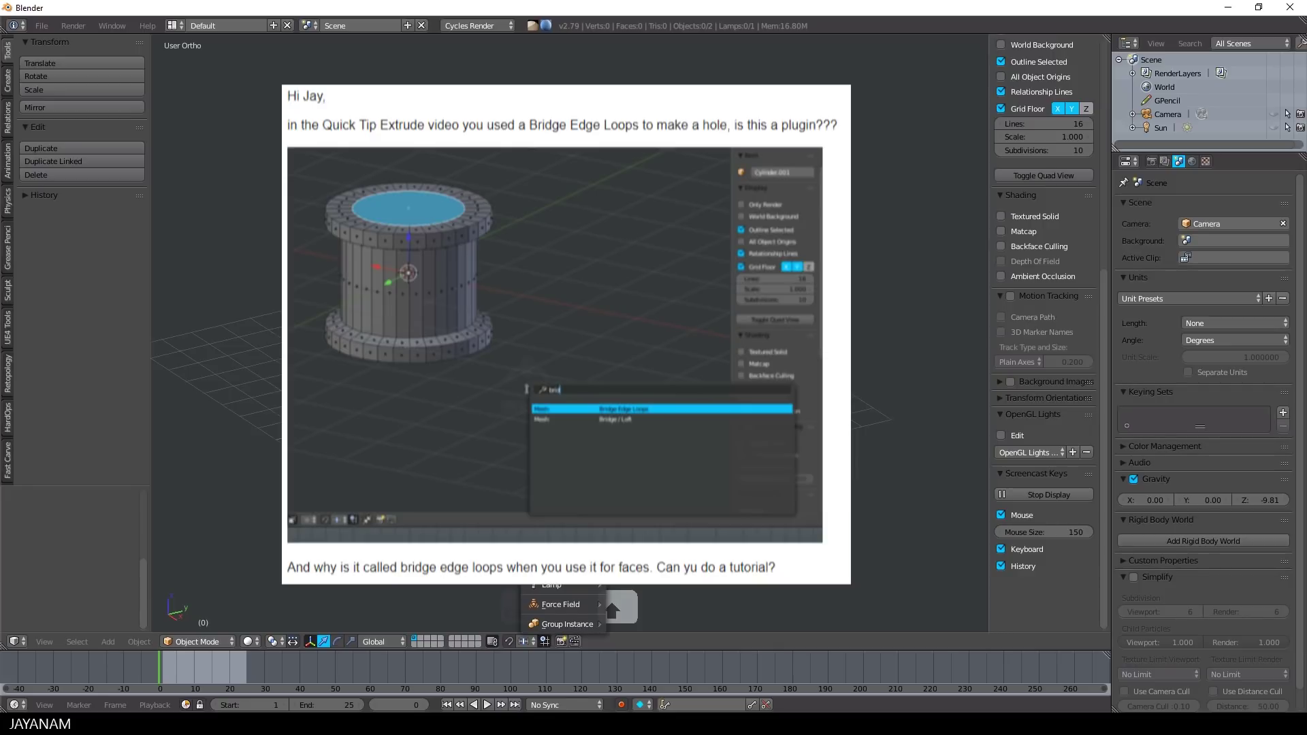
Add a cube mesh and open it in Edit Mode with face selection.
left_click(658, 155)
key("Tab")
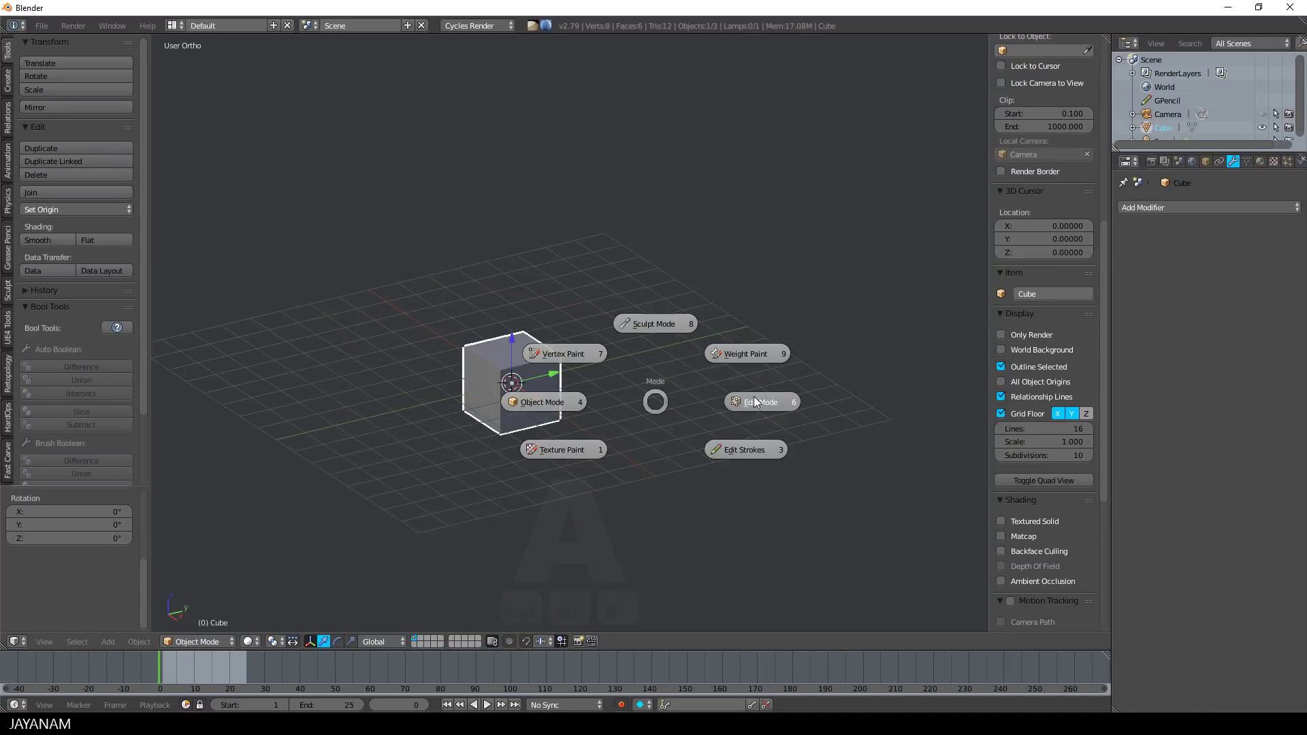
left_click(752, 403)
left_click(420, 645)
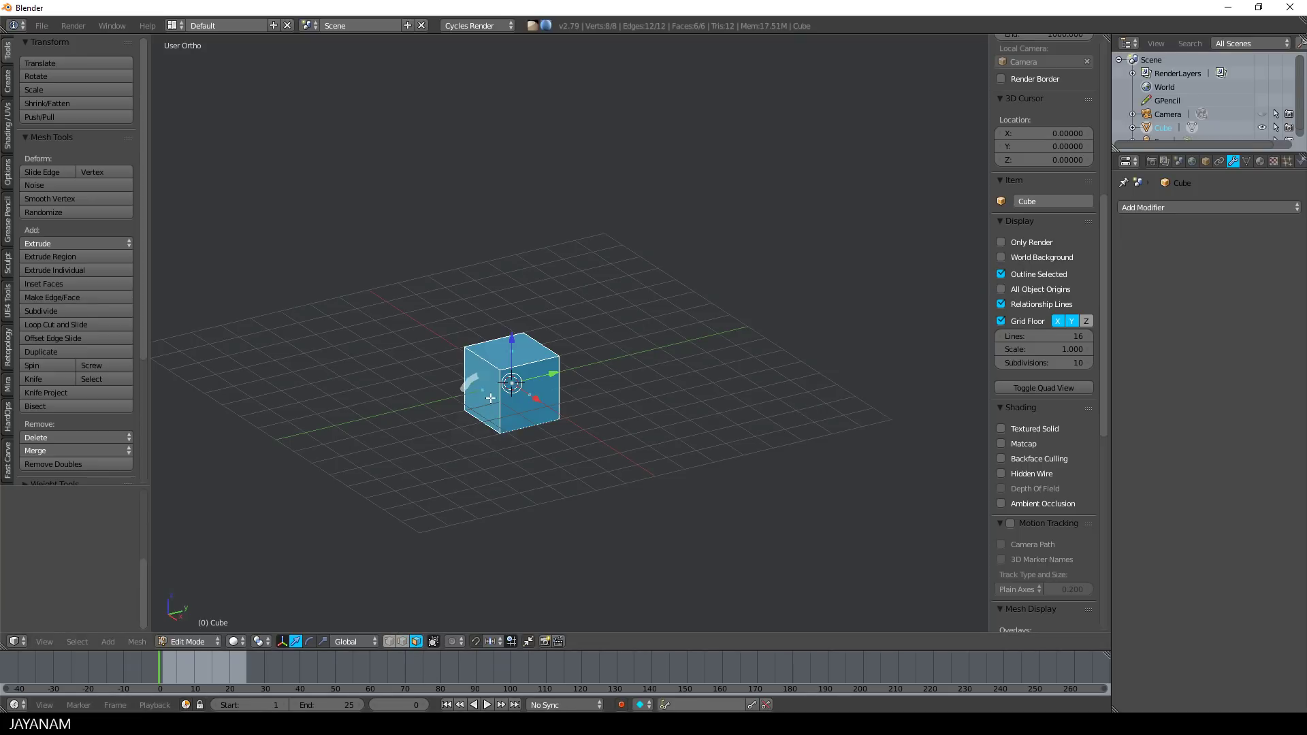
Select two opposite side faces of the cube and inset both with a thickness of about 0.28.
key("a")
middle_click_drag(470, 382, 579, 368)
right_click(594, 370, "shift")
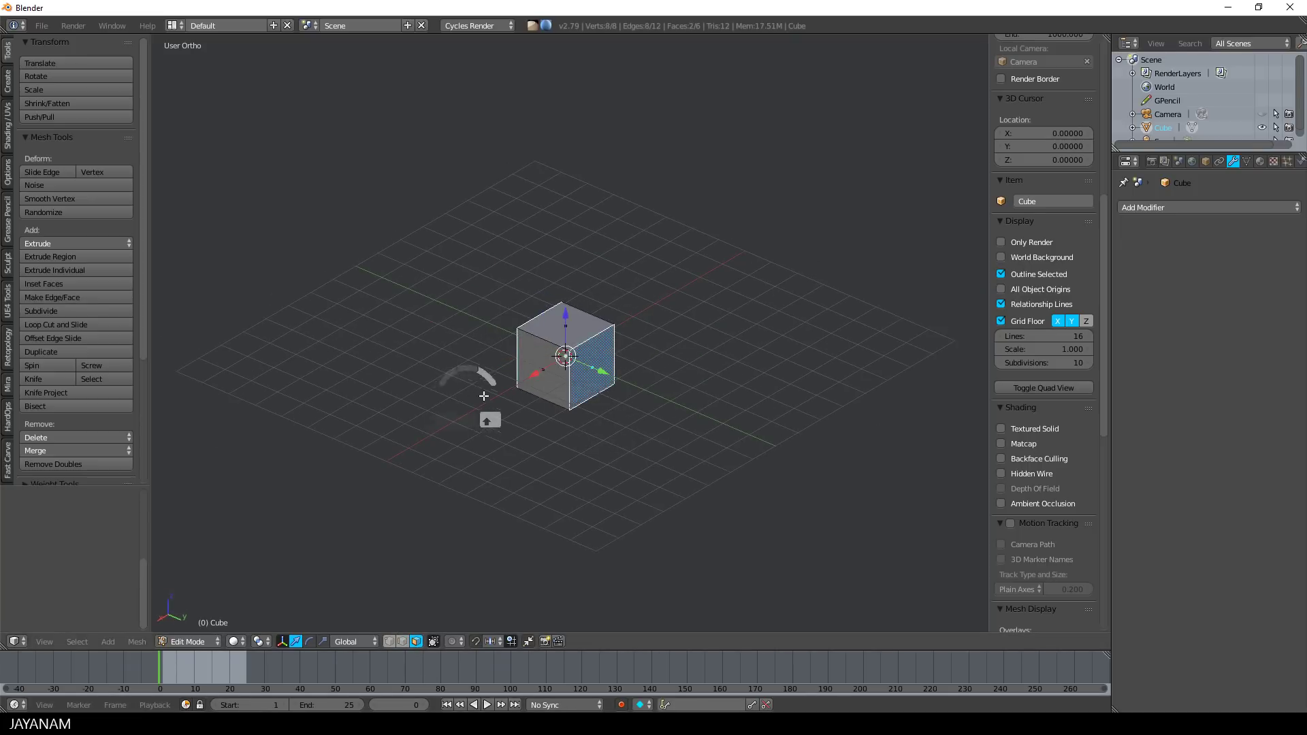
middle_click_drag(467, 409, 692, 439)
key("i")
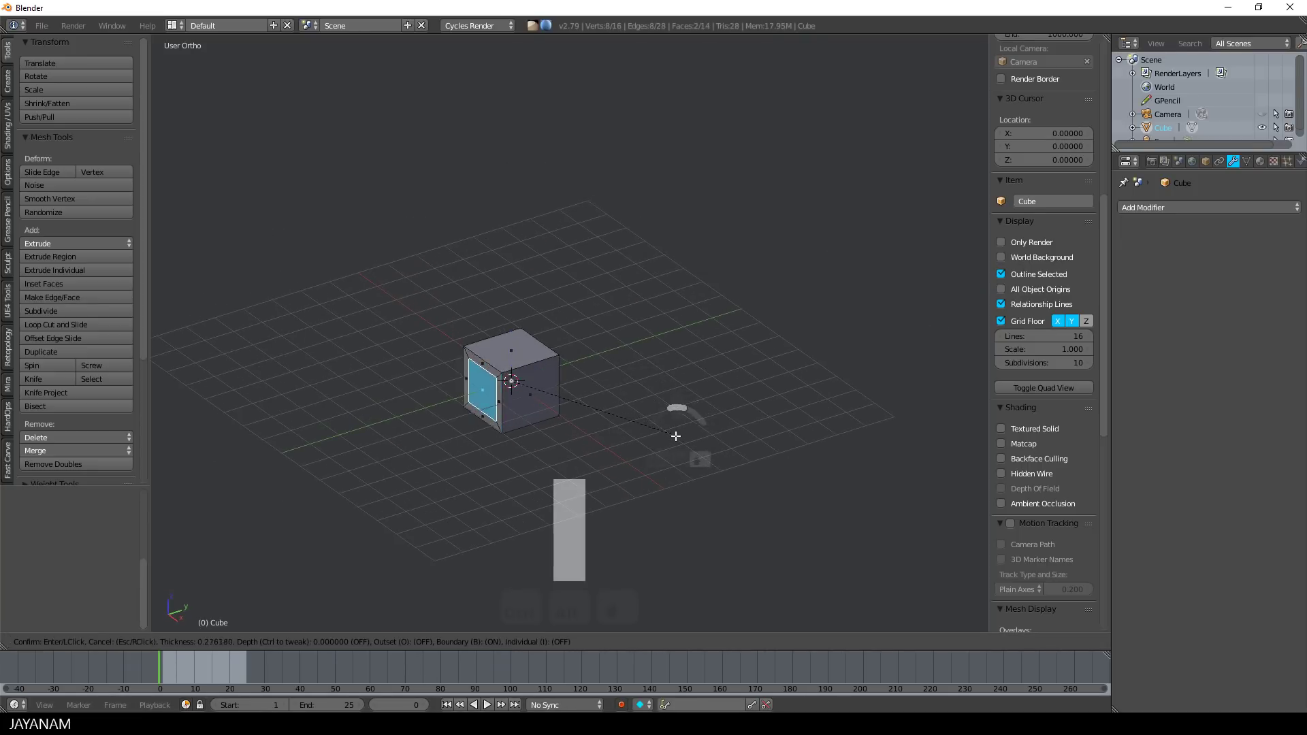
left_click(676, 436)
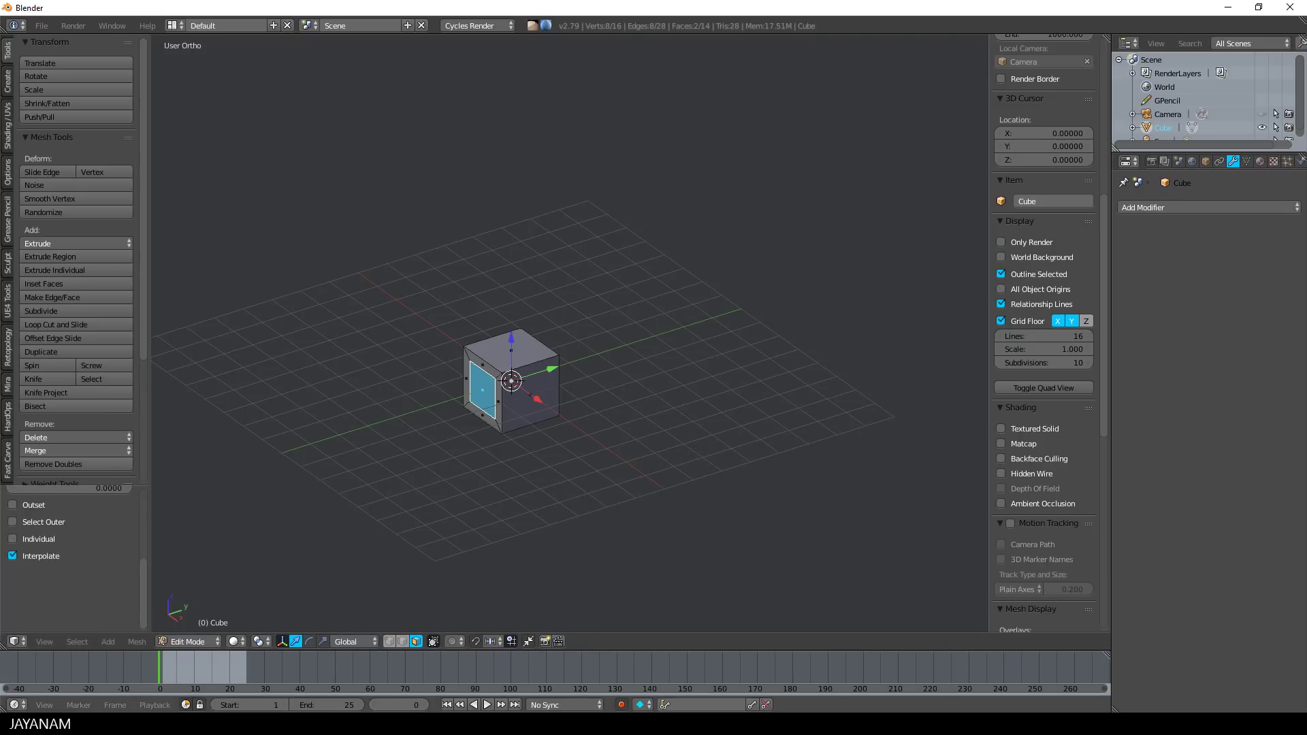
Try Bridge Edge Loops on the two inset faces to cut a hole through the cube, and undo it.
left_click(138, 642)
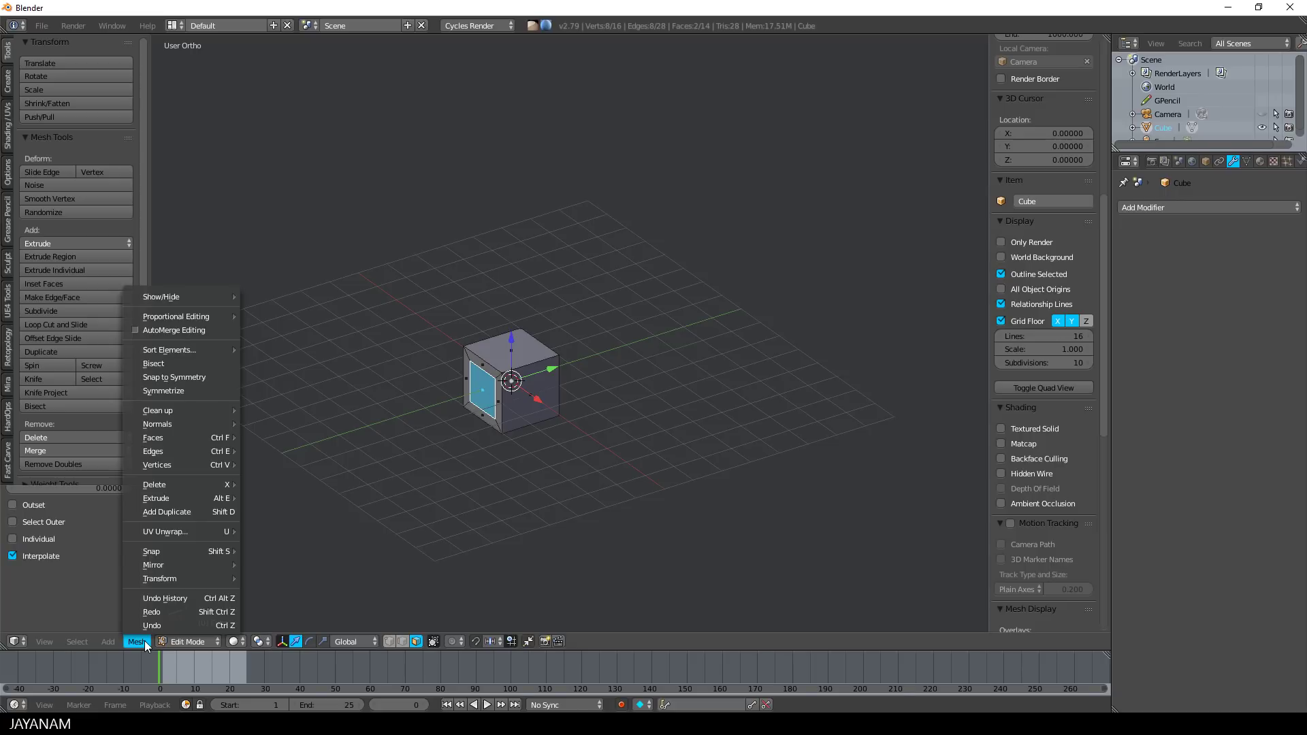
mouse_move(198, 449)
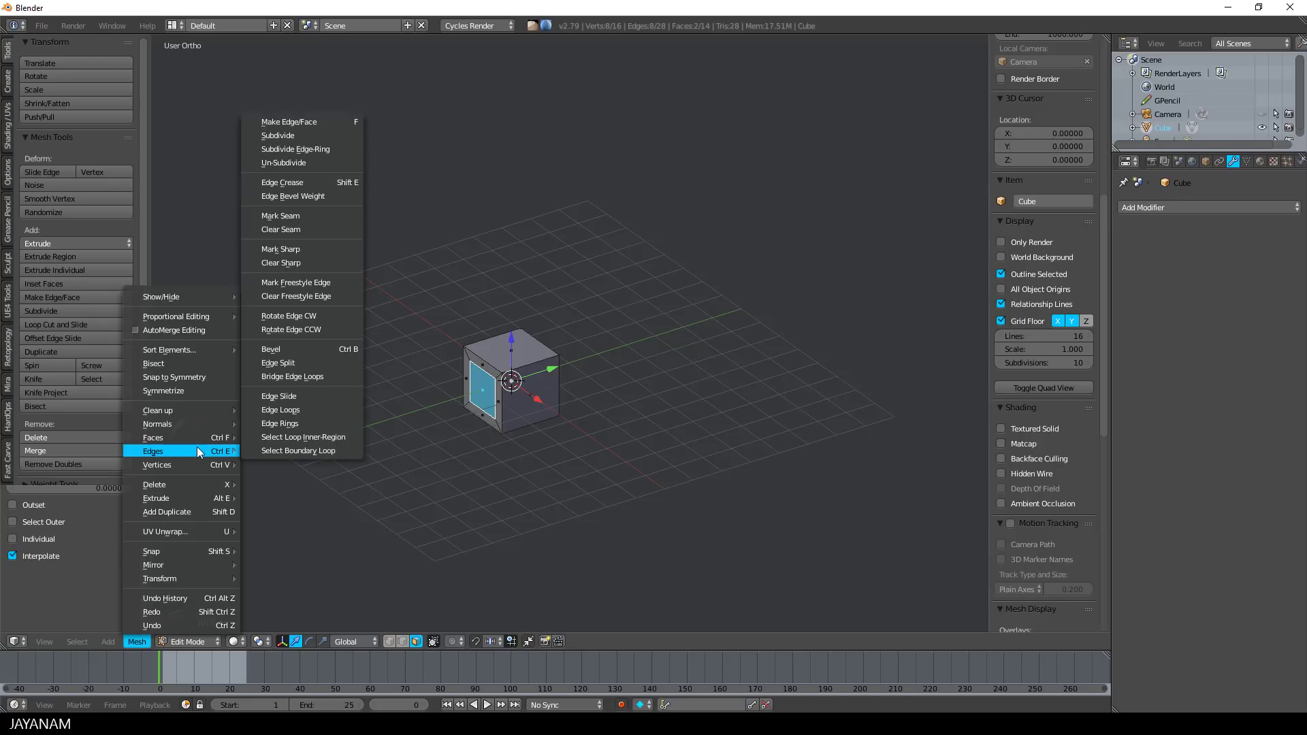
left_click(297, 377)
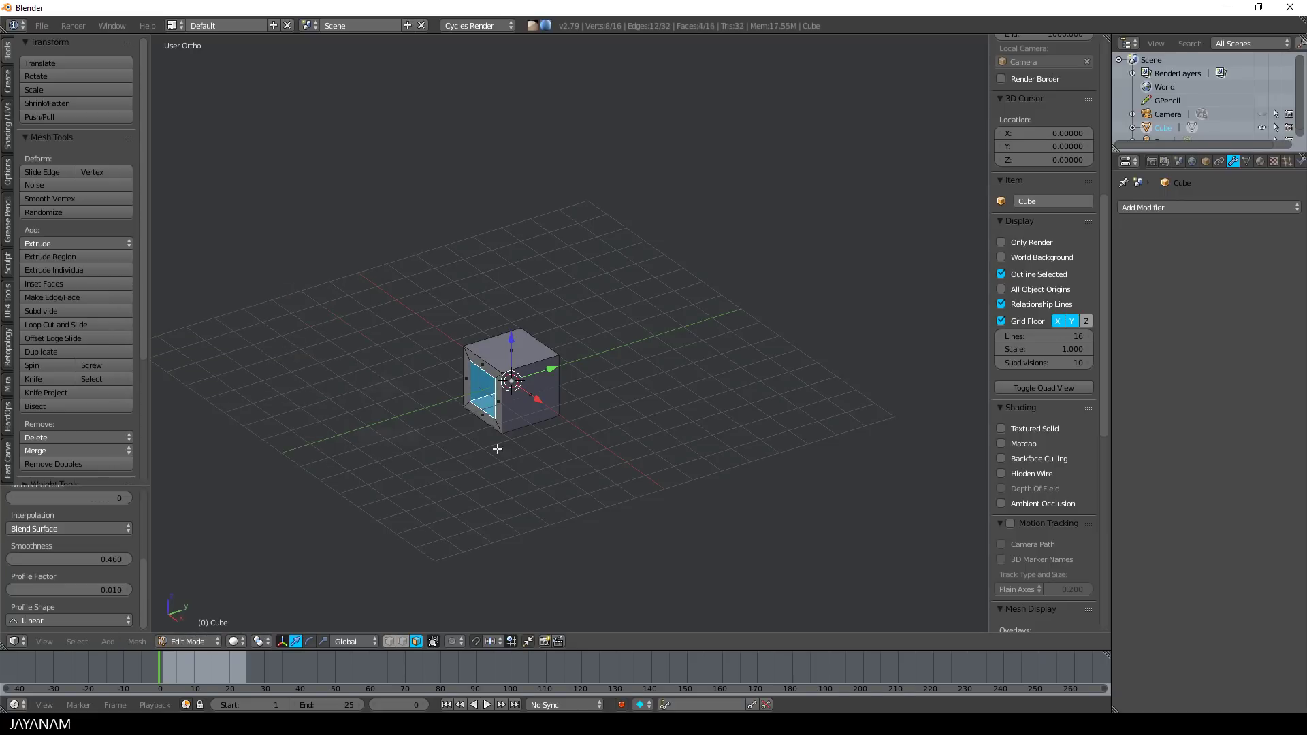
mouse_move(622, 471)
middle_mouse_down()
mouse_move(728, 461)
mouse_move(587, 476)
mouse_move(602, 470)
middle_mouse_up()
key("ctrl+z")
Search the commands for "bridge" and run Bridge Edge Loops on the two inset faces.
key("space")
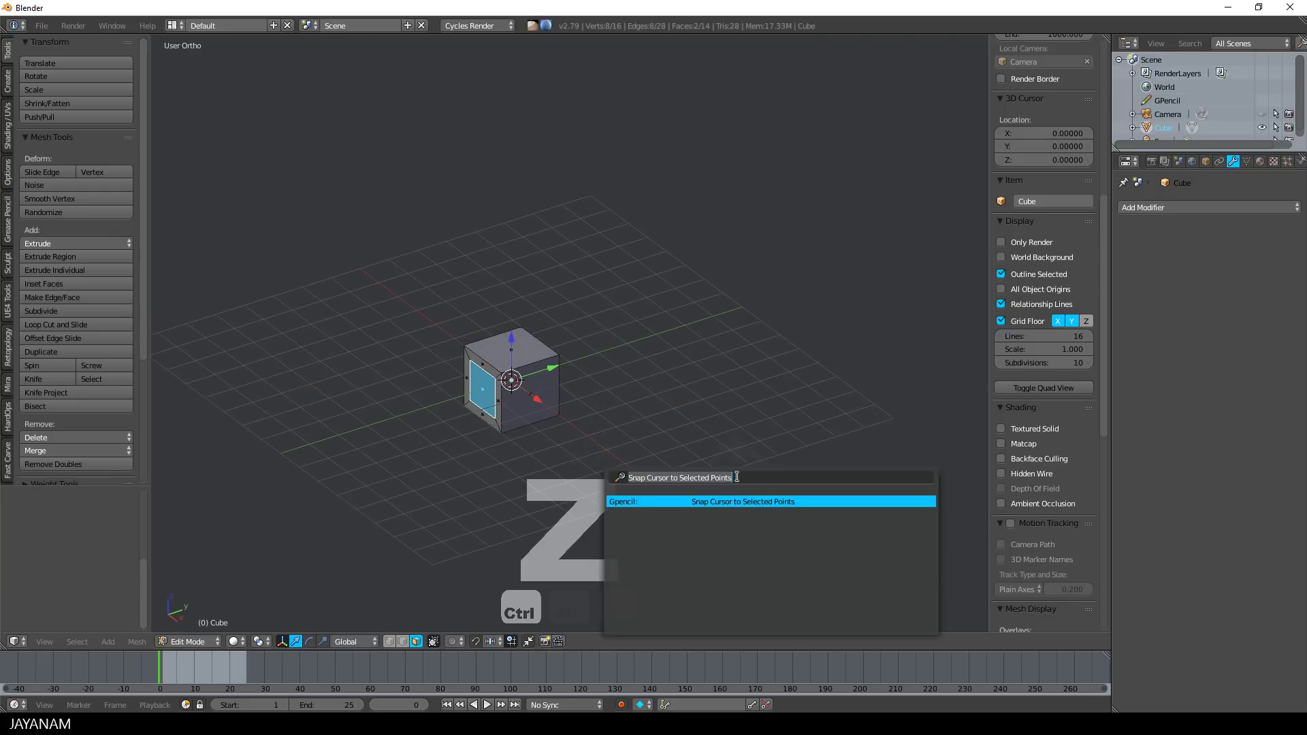
key("BackSpace")
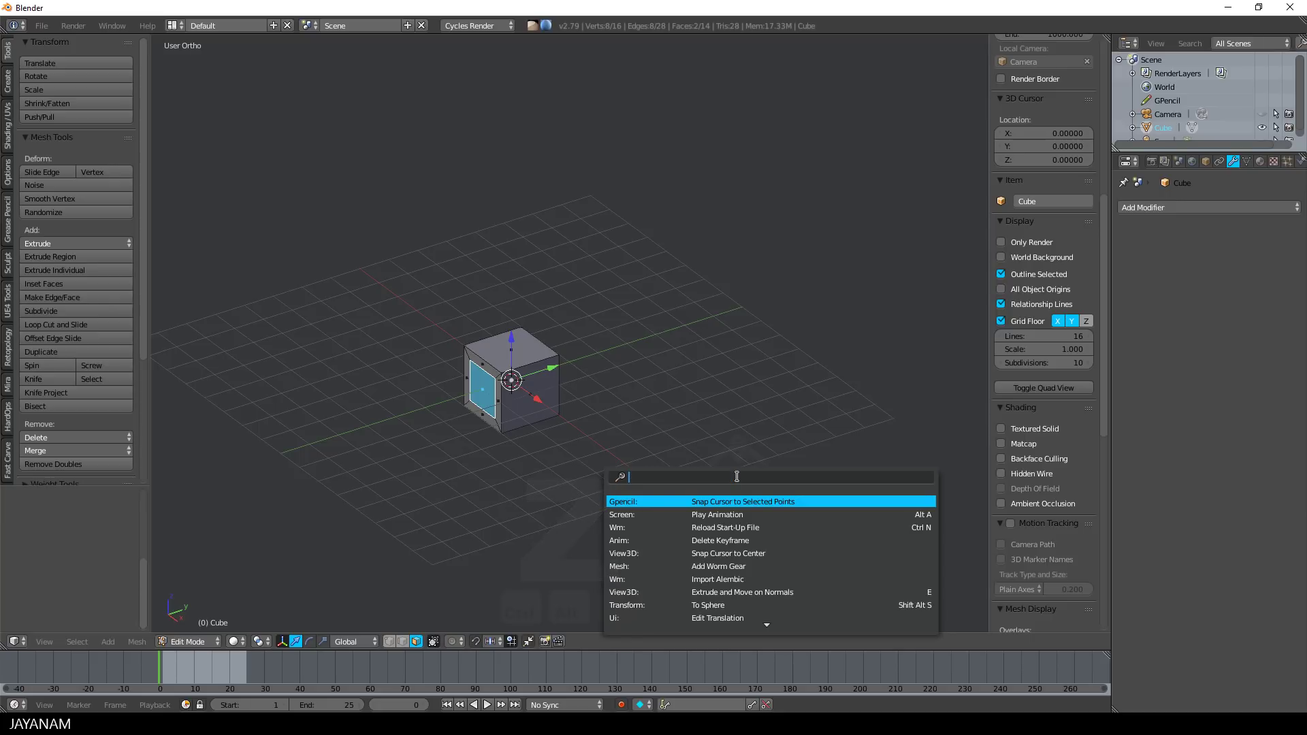
type("bridge")
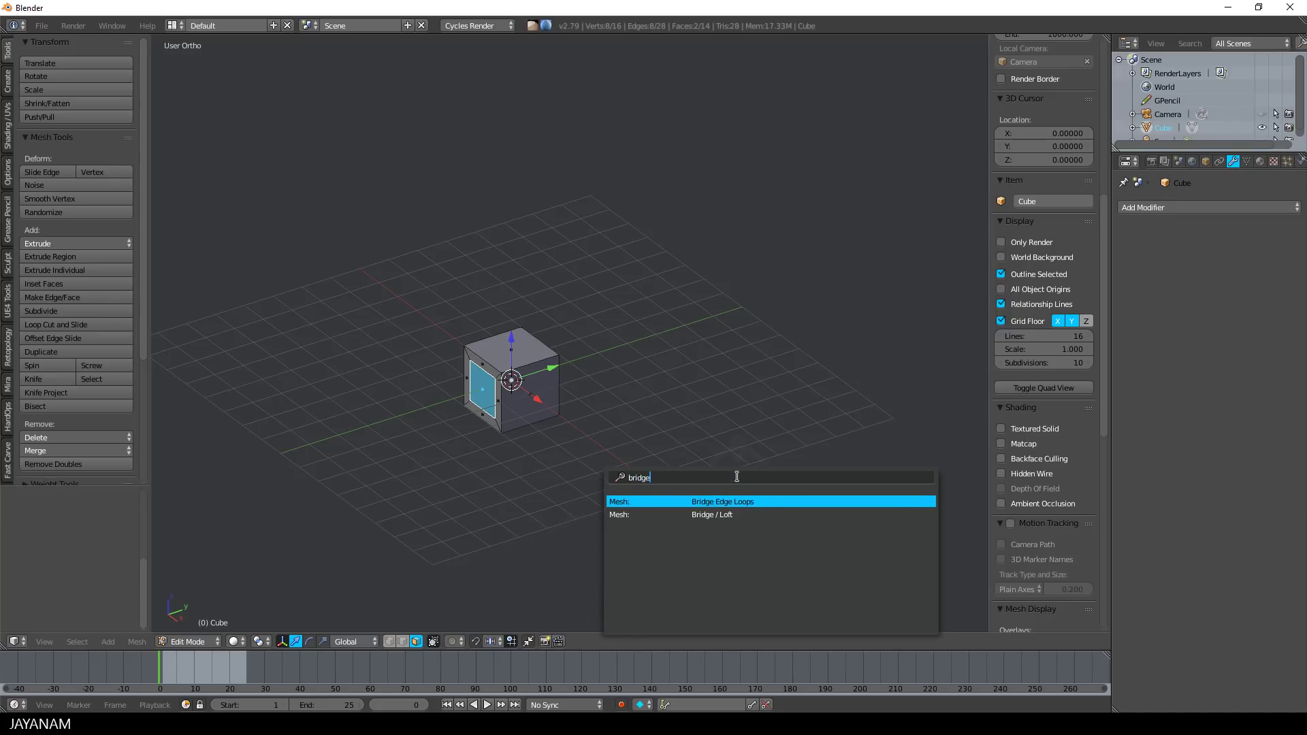
key("Return")
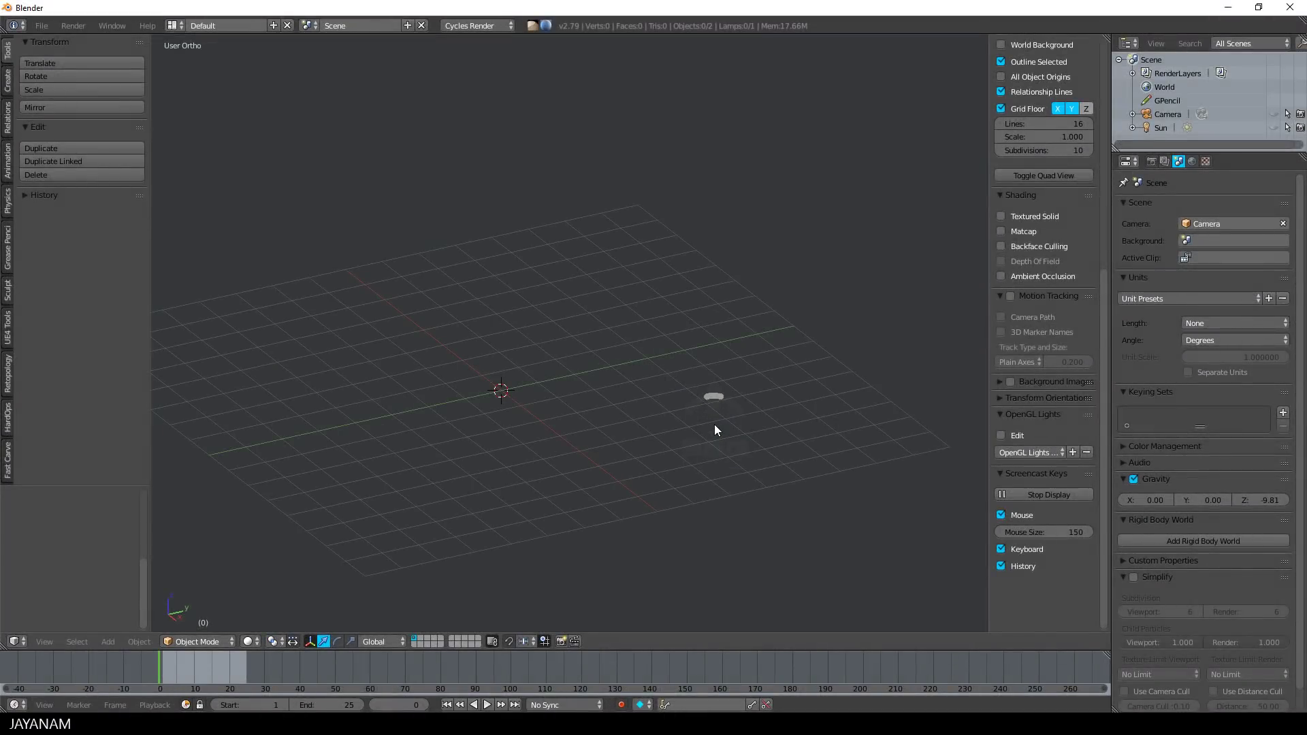
Add a circle mesh at the origin of the empty scene and open it in Edit Mode.
key("shift+a")
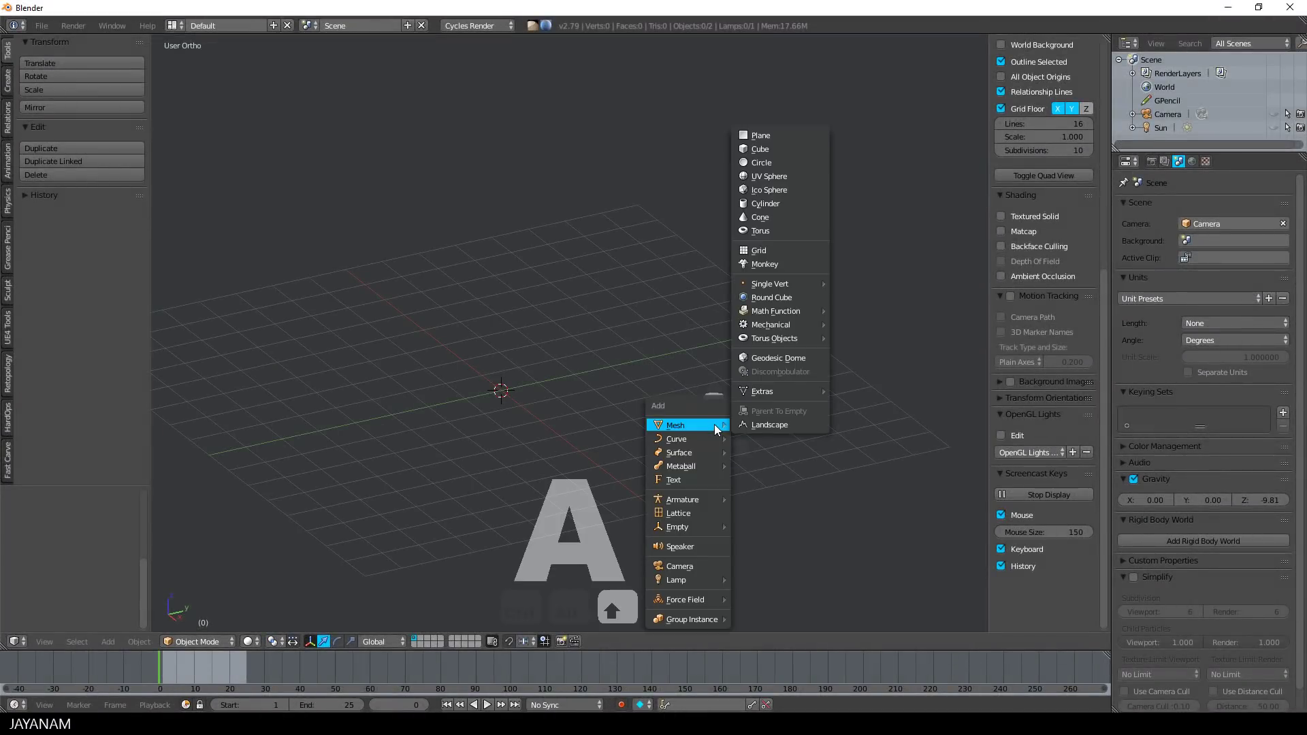
left_click(790, 161)
key("ctrl+Tab")
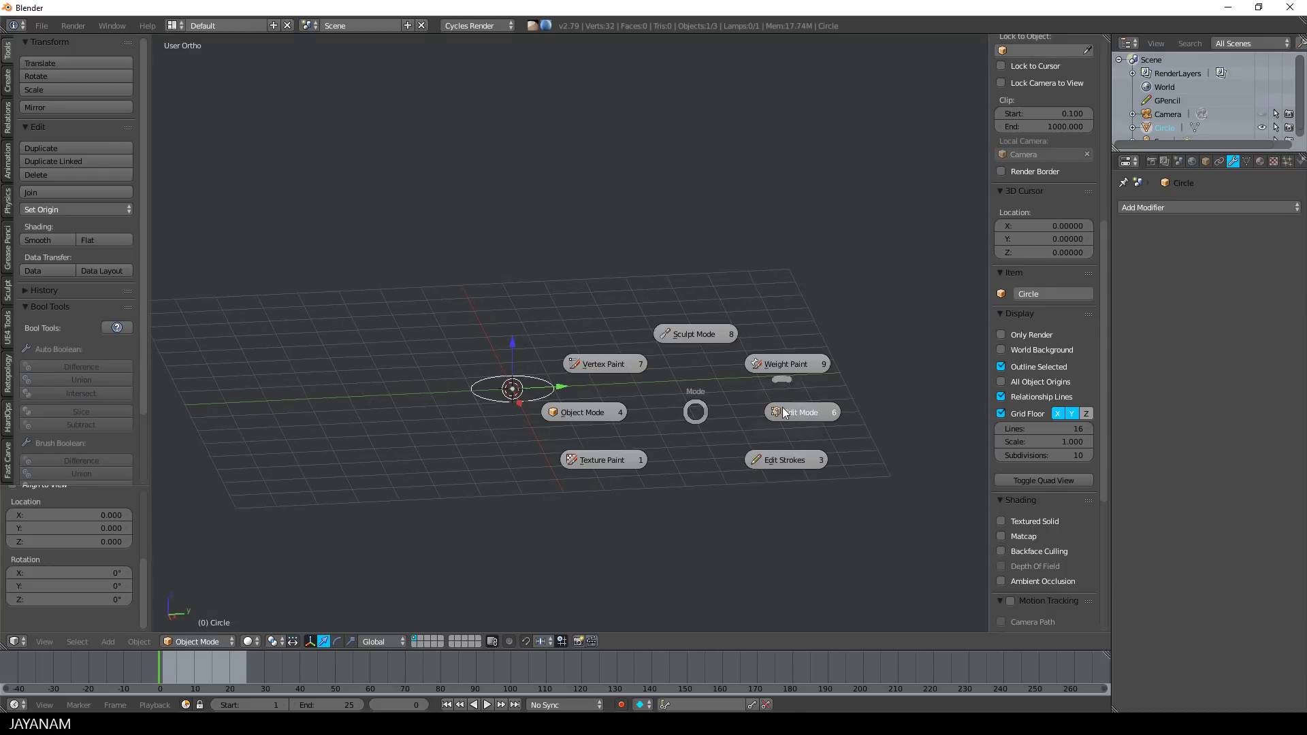
left_click(785, 412)
Duplicate the base circle above the original, tilt the copy and scale it down slightly.
key("shift+d")
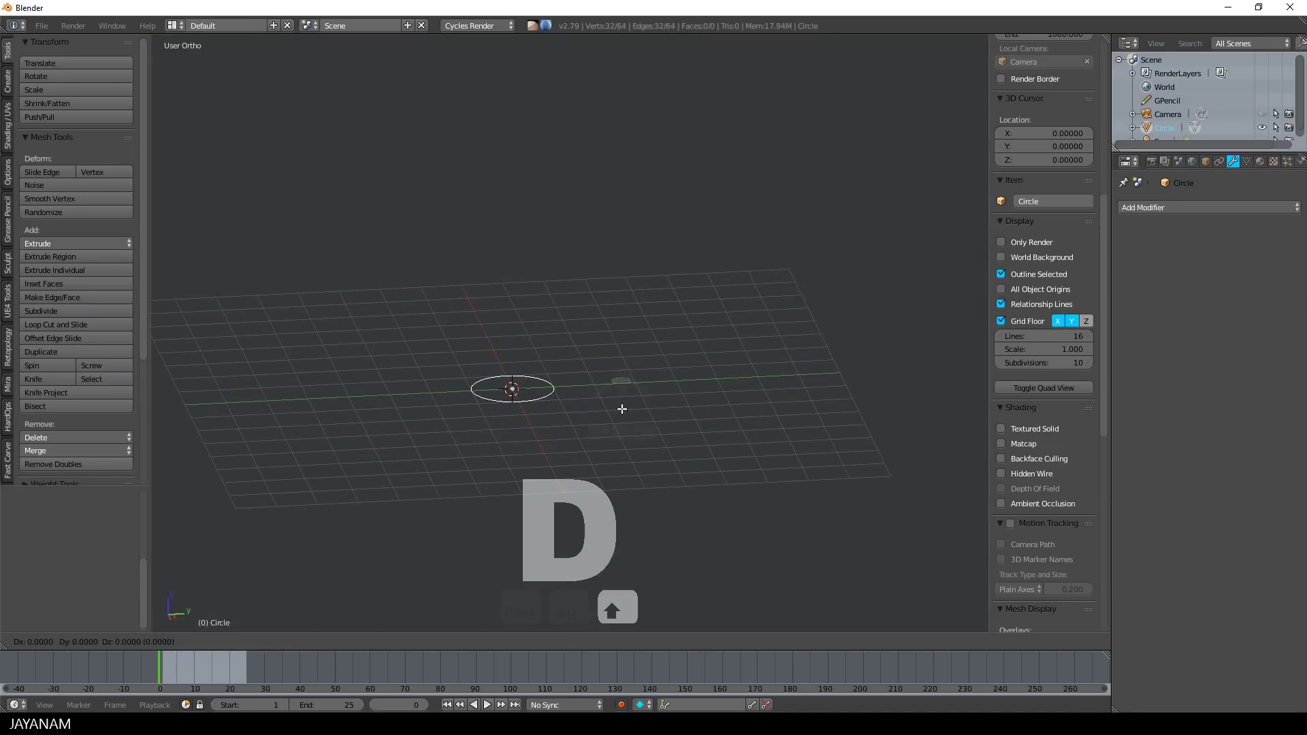
left_click(645, 356)
key("r")
left_click(647, 418)
key("s")
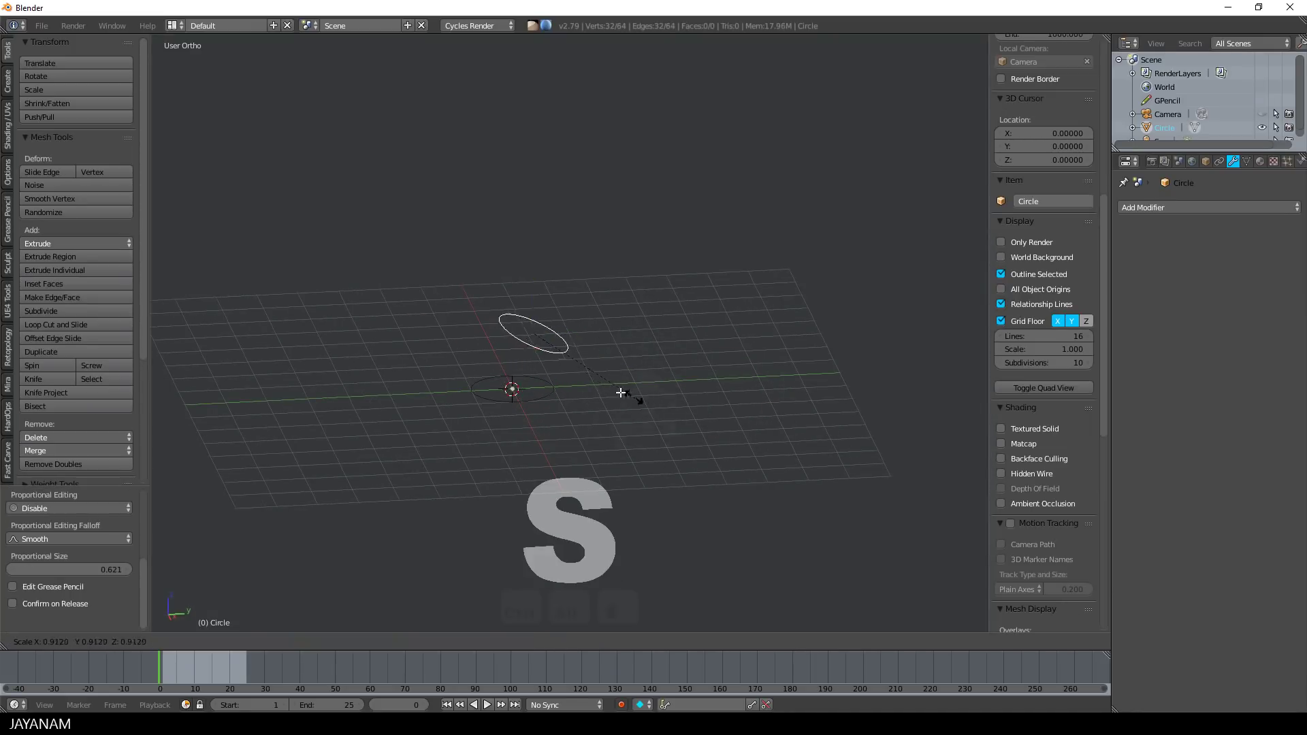
left_click(610, 389)
Duplicate the tilted circle higher up along the path, rotate the copy back to nearly level and enlarge it slightly.
key("shift+d")
left_click(665, 317)
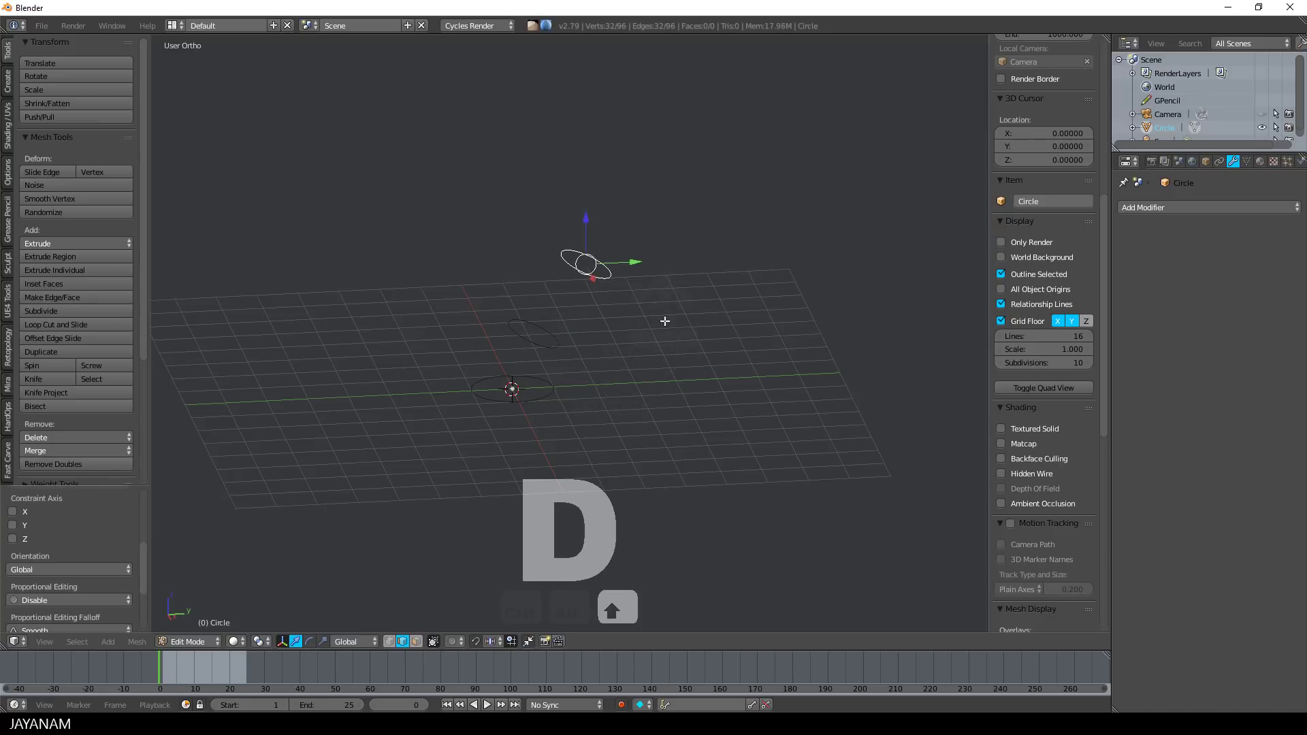
key("r")
left_click(688, 279)
key("s")
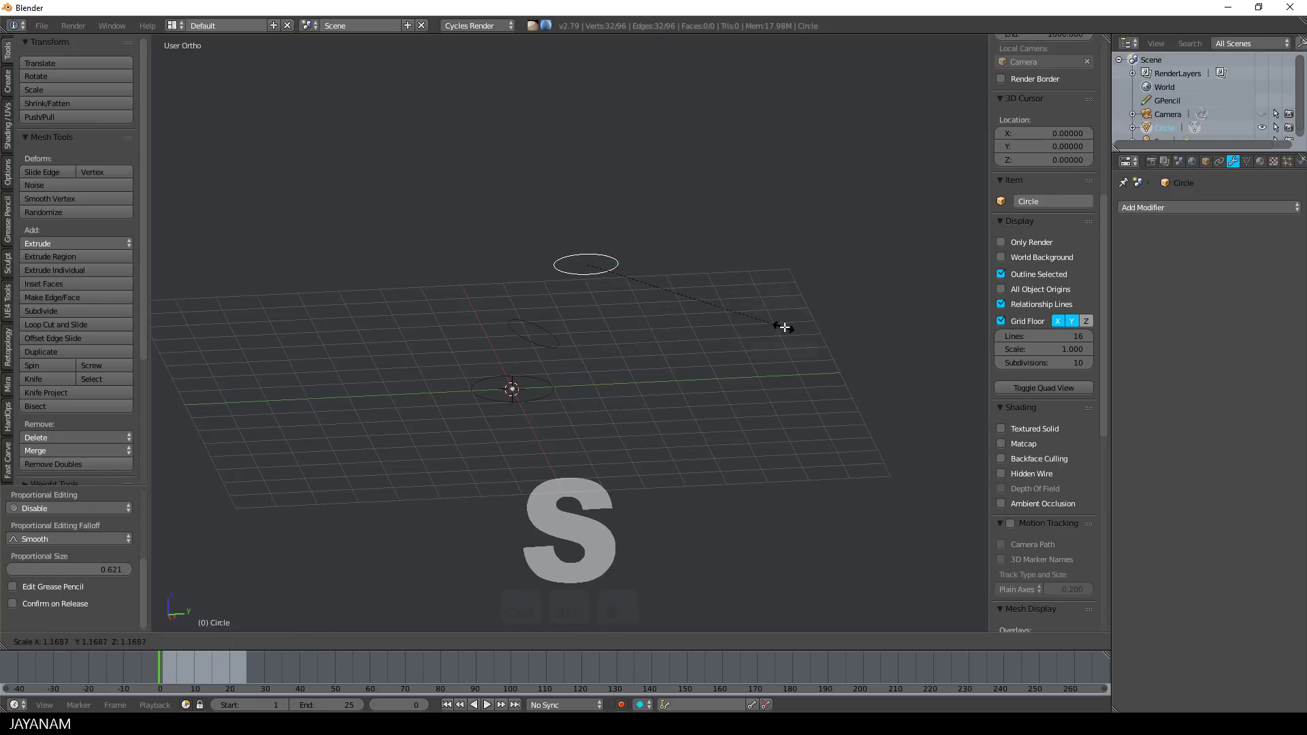
left_click(779, 324)
Duplicate the level upper circle higher up, tilt the copy and scale it to about 0.88.
key("shift+d")
left_click(762, 244)
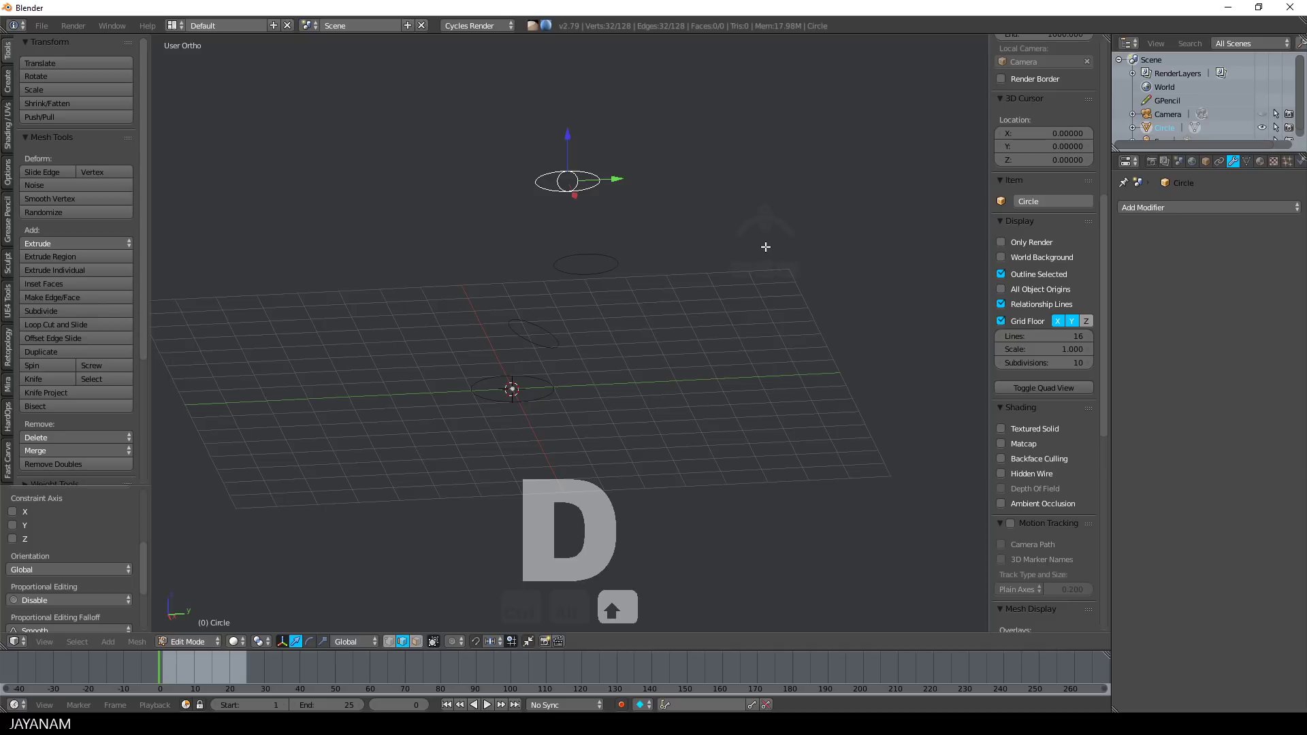
key("r")
left_click(750, 313)
key("s")
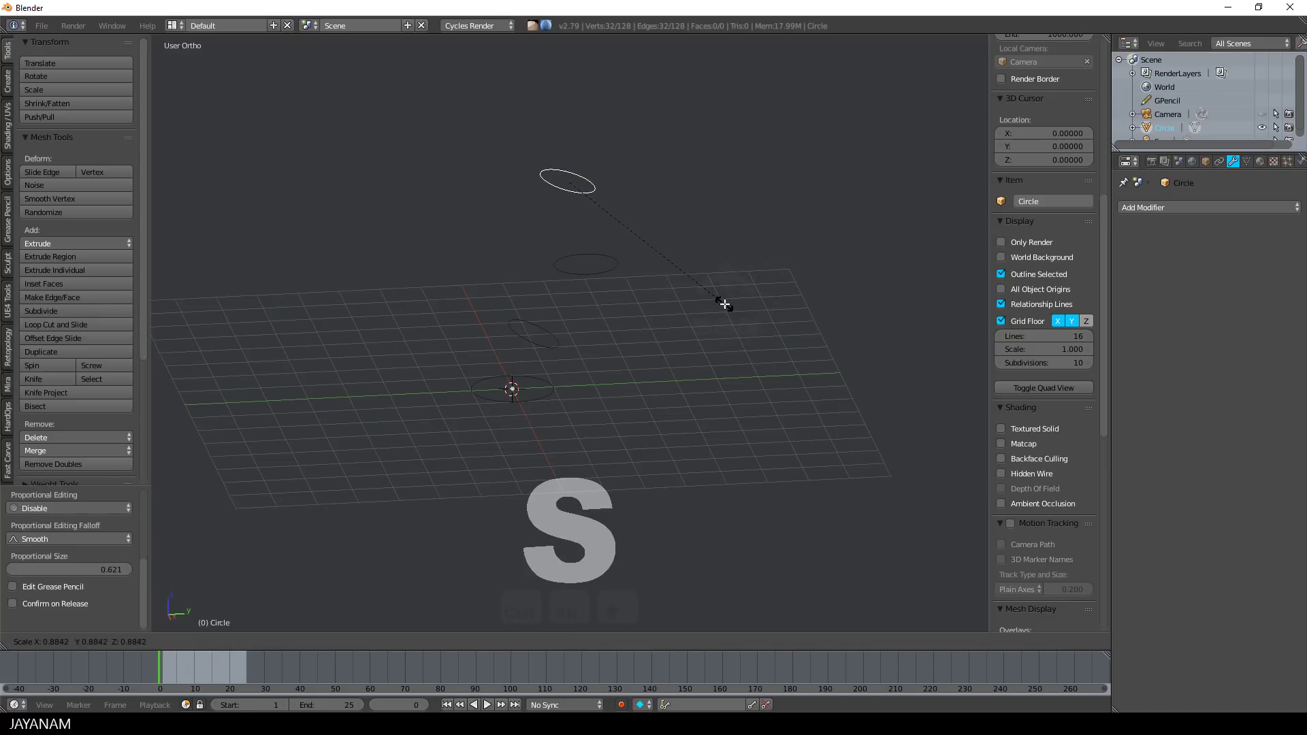
left_click(725, 305)
Duplicate the topmost circle about 1.08 along Y and 0.76 along Z, enlarge the copy and rotate it about 13°.
key("shift+d")
left_click(769, 269)
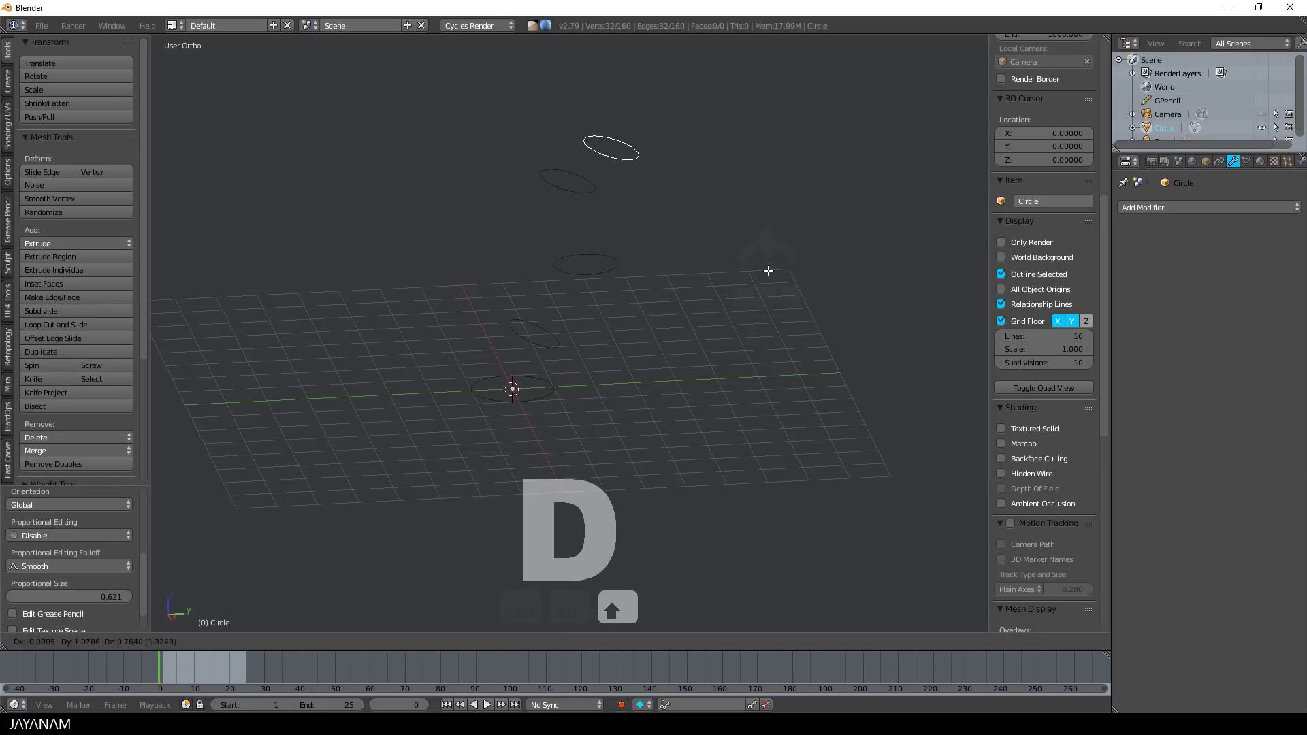
key("s")
left_click(810, 297)
key("r")
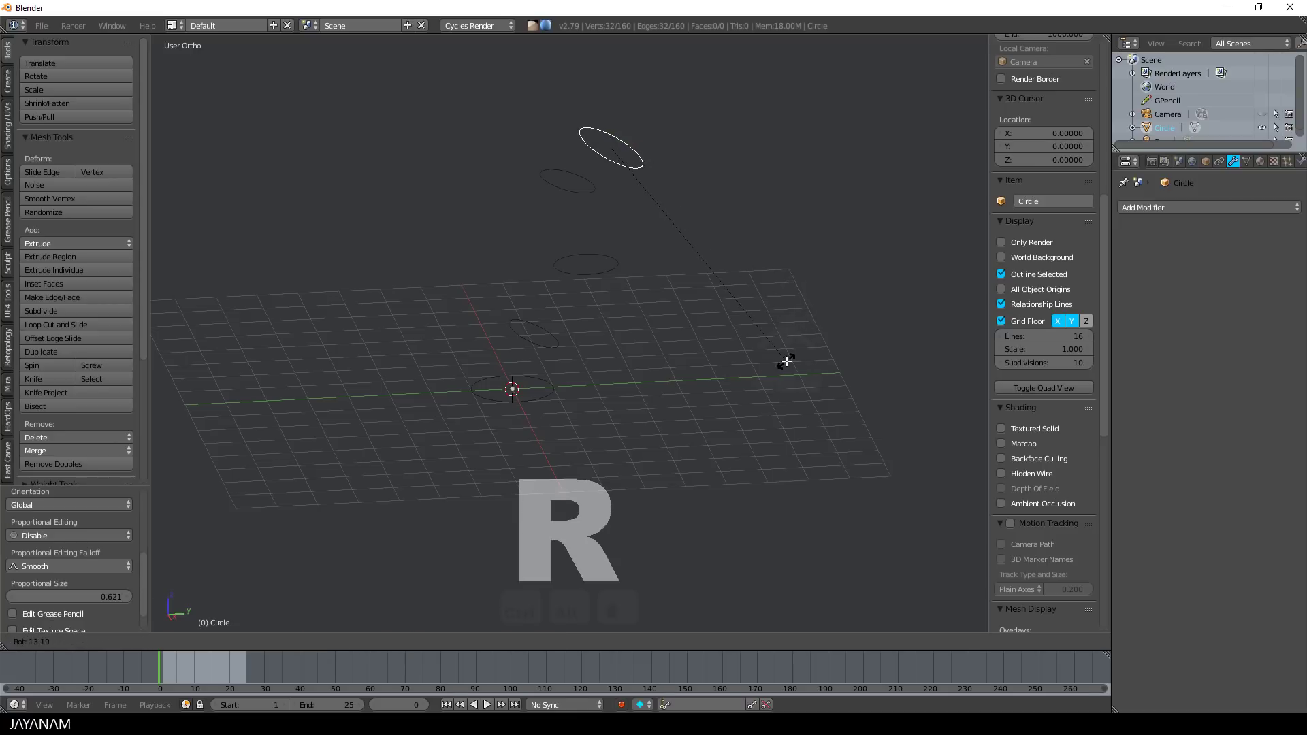
left_click(782, 363)
Select all five circles and connect them into a tube with Bridge Edge Loops.
key("a")
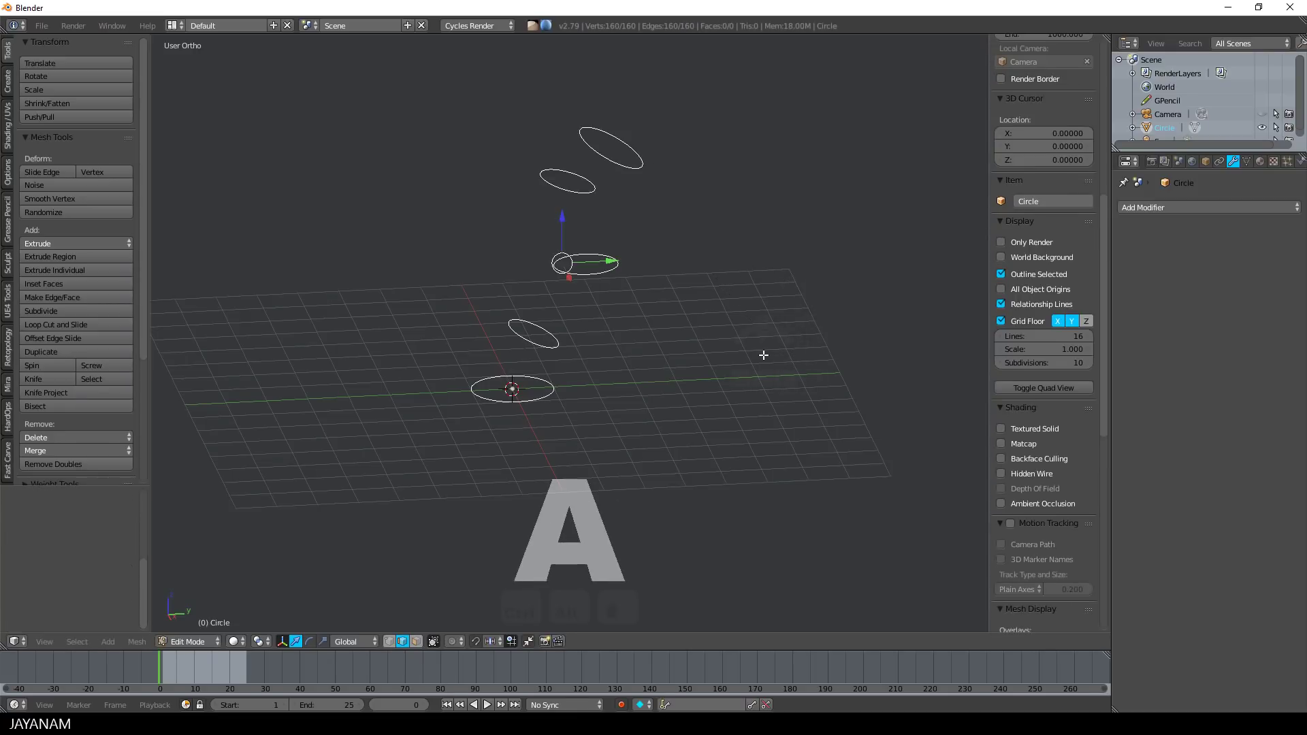
key("space")
type("bridge")
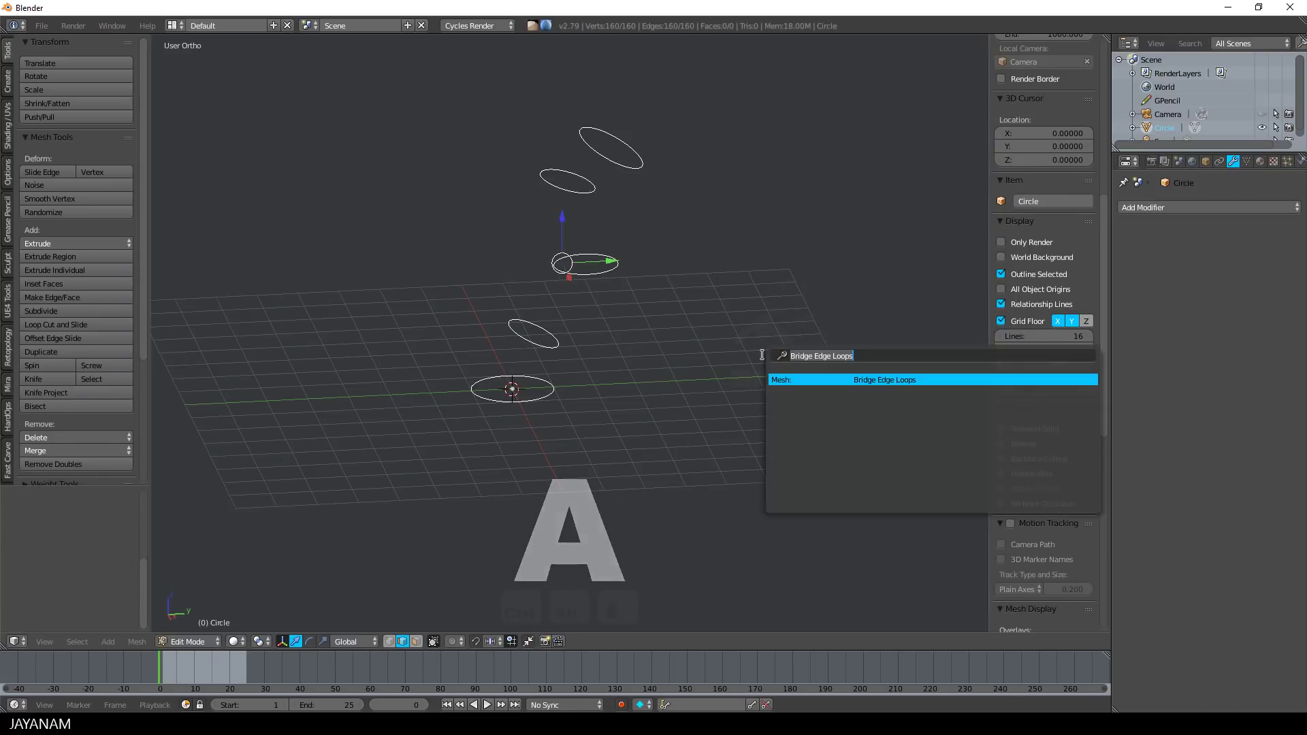
key("Return")
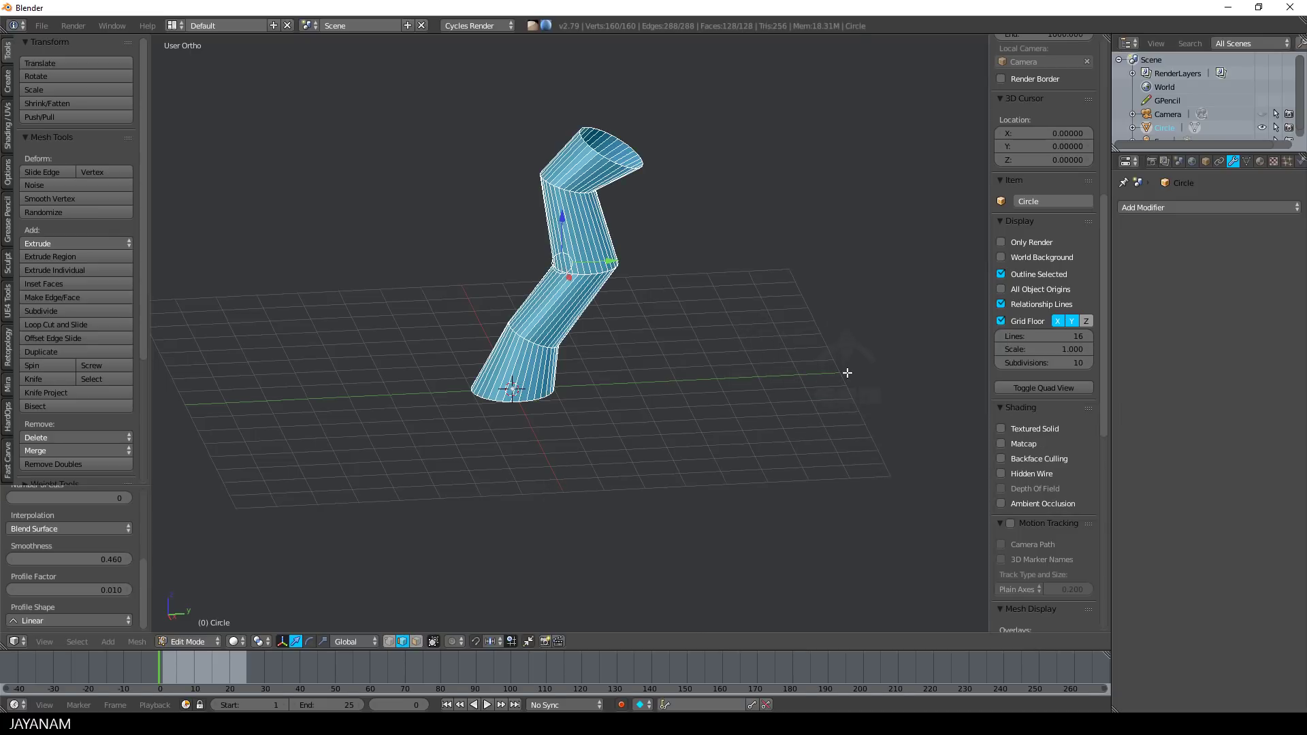
Try out a Twist on the bridged tube and set the value back to 0.
left_click_drag(145, 582, 156, 499)
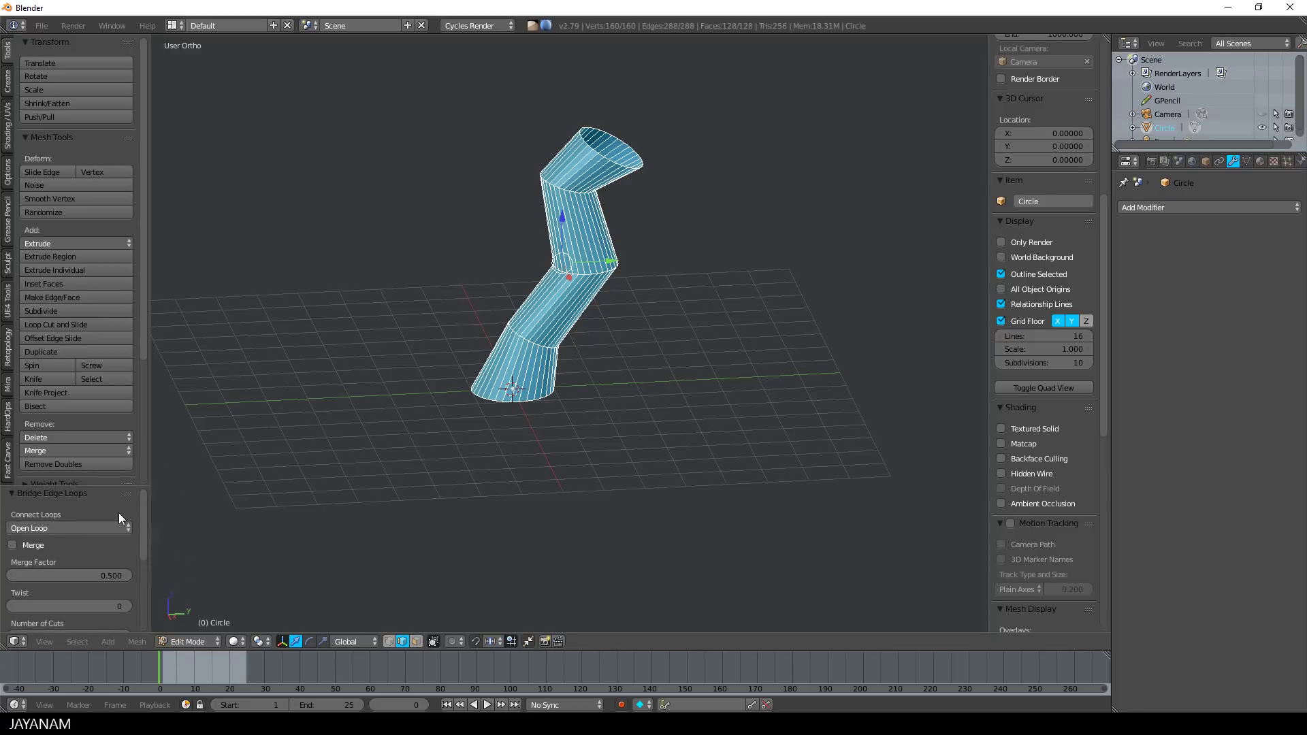
left_click_drag(144, 538, 72, 552)
left_click(90, 553)
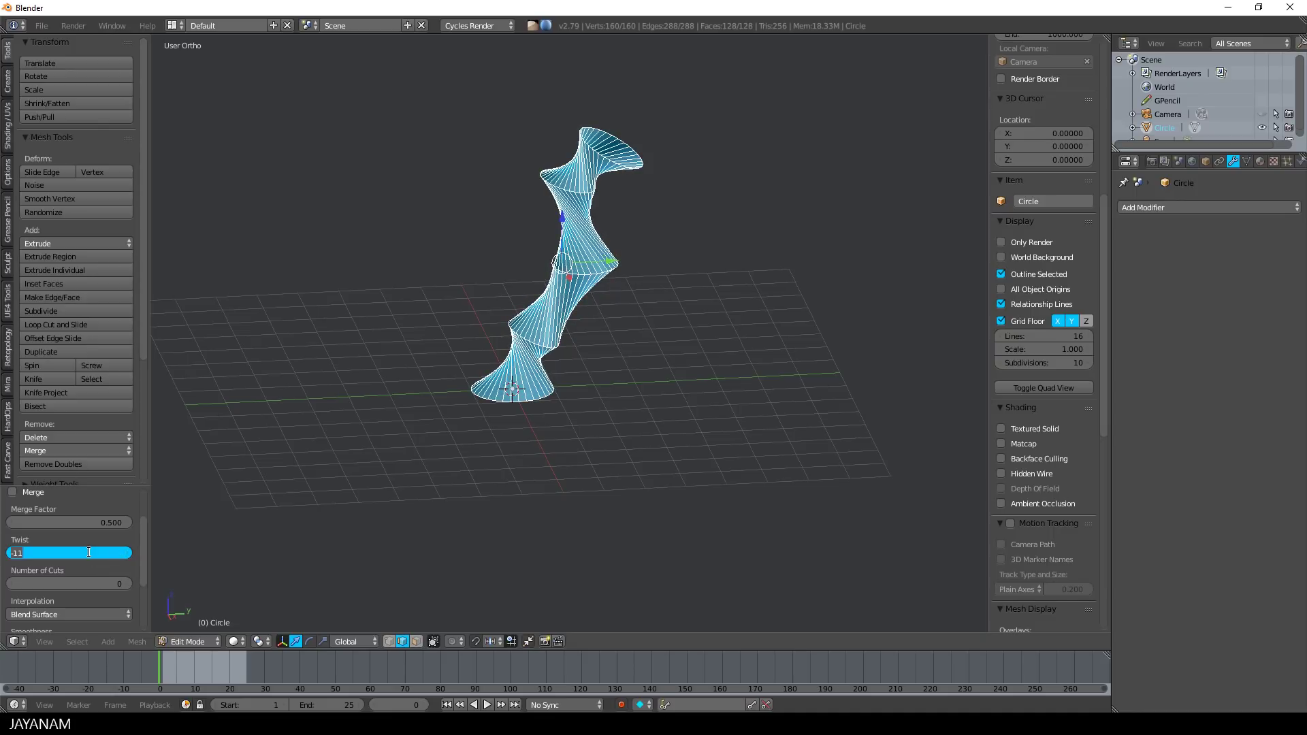
key("Return")
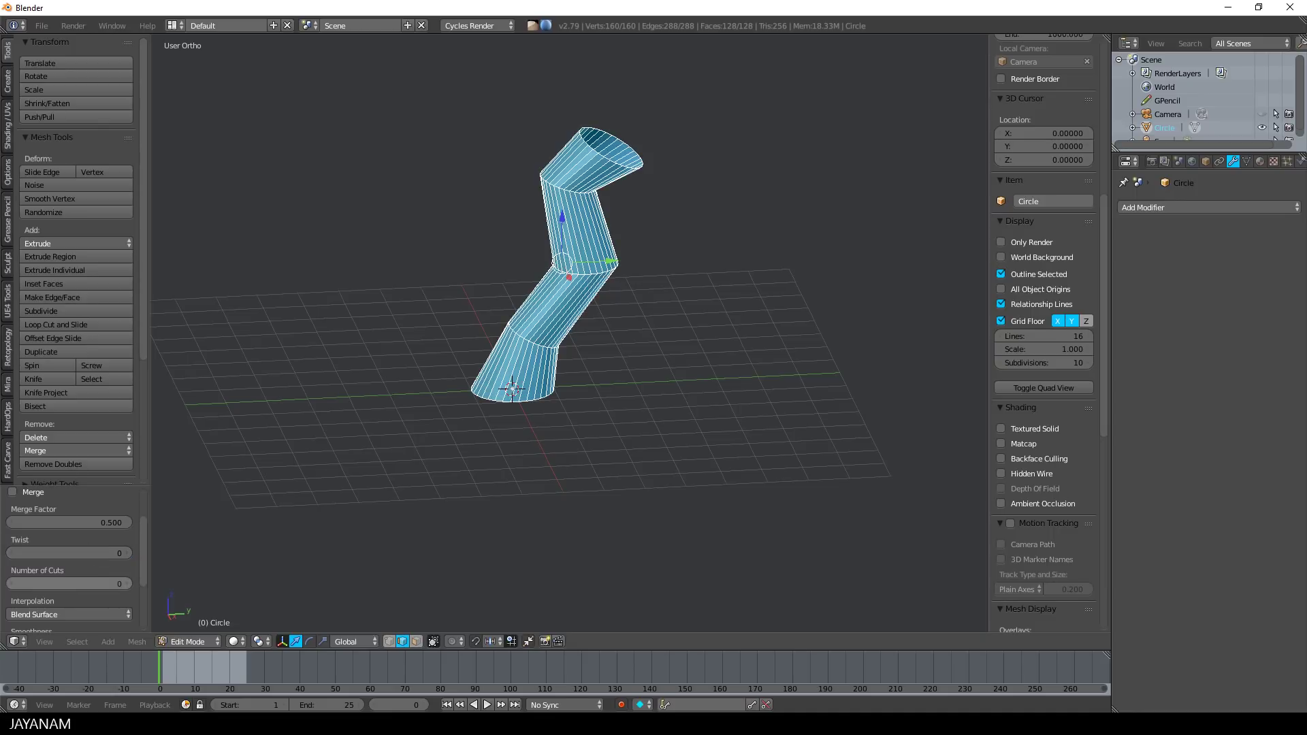
Set the bridge's Number of Cuts to 3 and compare Linear and Blend Path interpolation, ending on Blend Surface.
left_click_drag(14, 583, 60, 583)
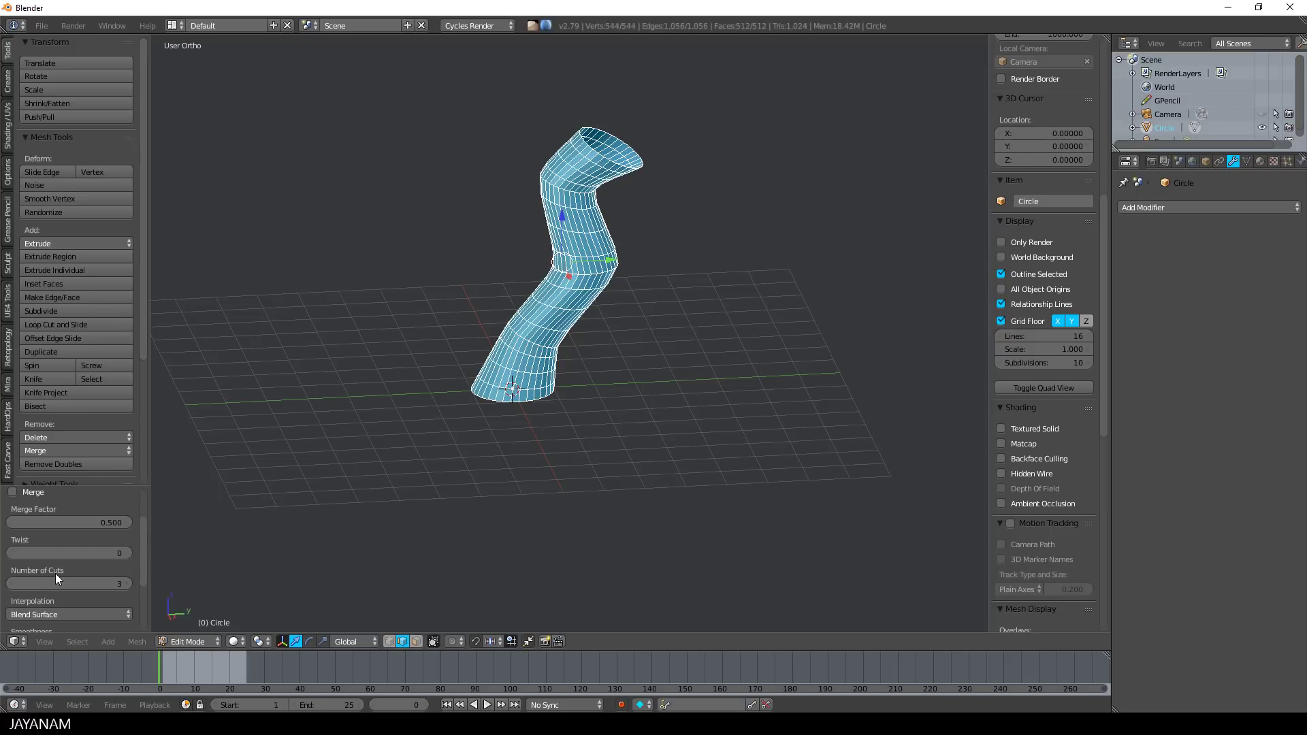
scroll(55, 574, "down", 1)
left_click(67, 584)
left_click(55, 569)
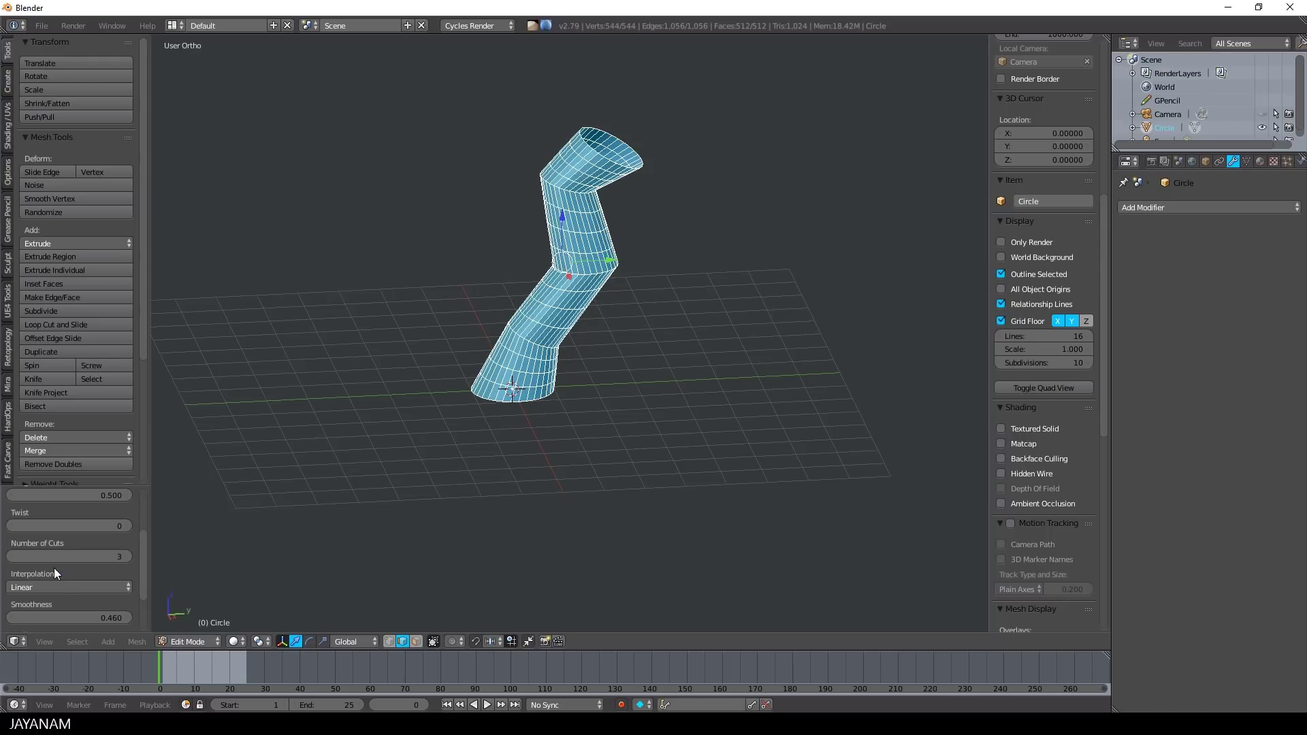
left_click(61, 583)
left_click(68, 553)
left_click(72, 585)
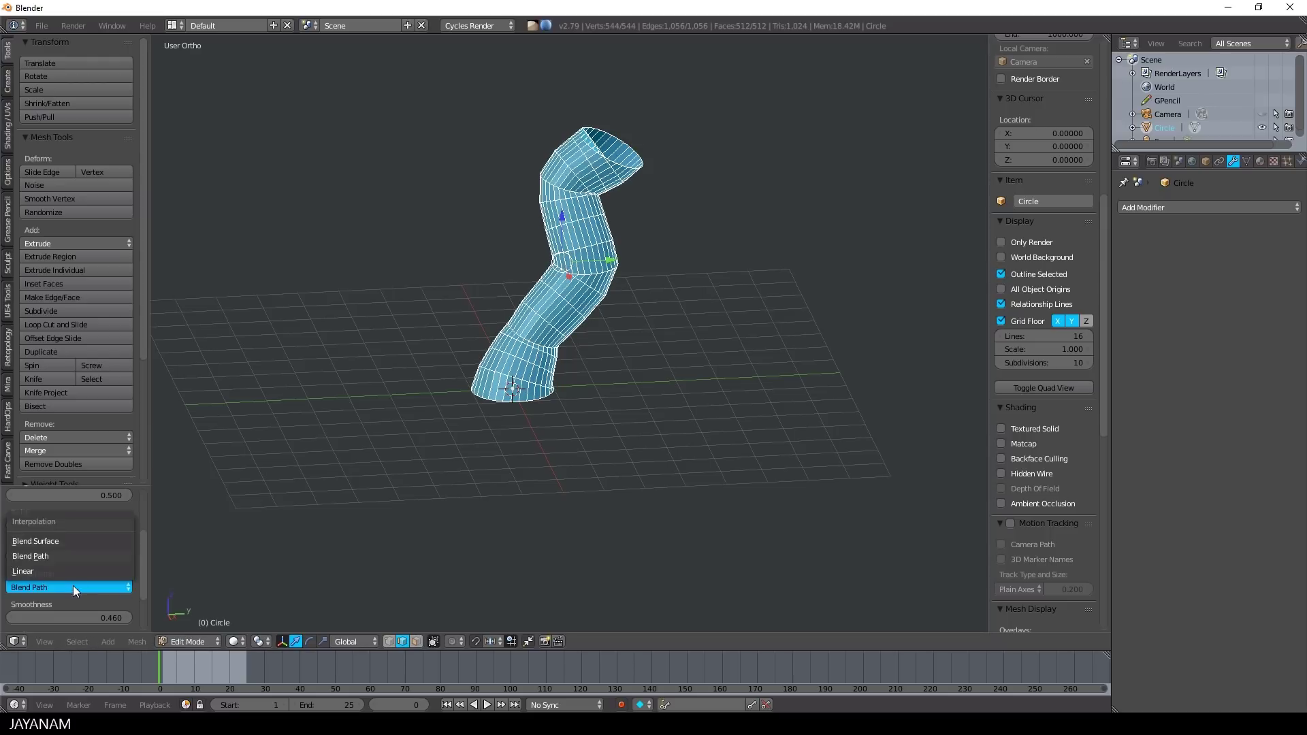
left_click(79, 540)
Set the bridge's Smoothness to 0.920 and shape its profile with Inverse Square and a reduced Profile Factor.
scroll(79, 540, "down", 2)
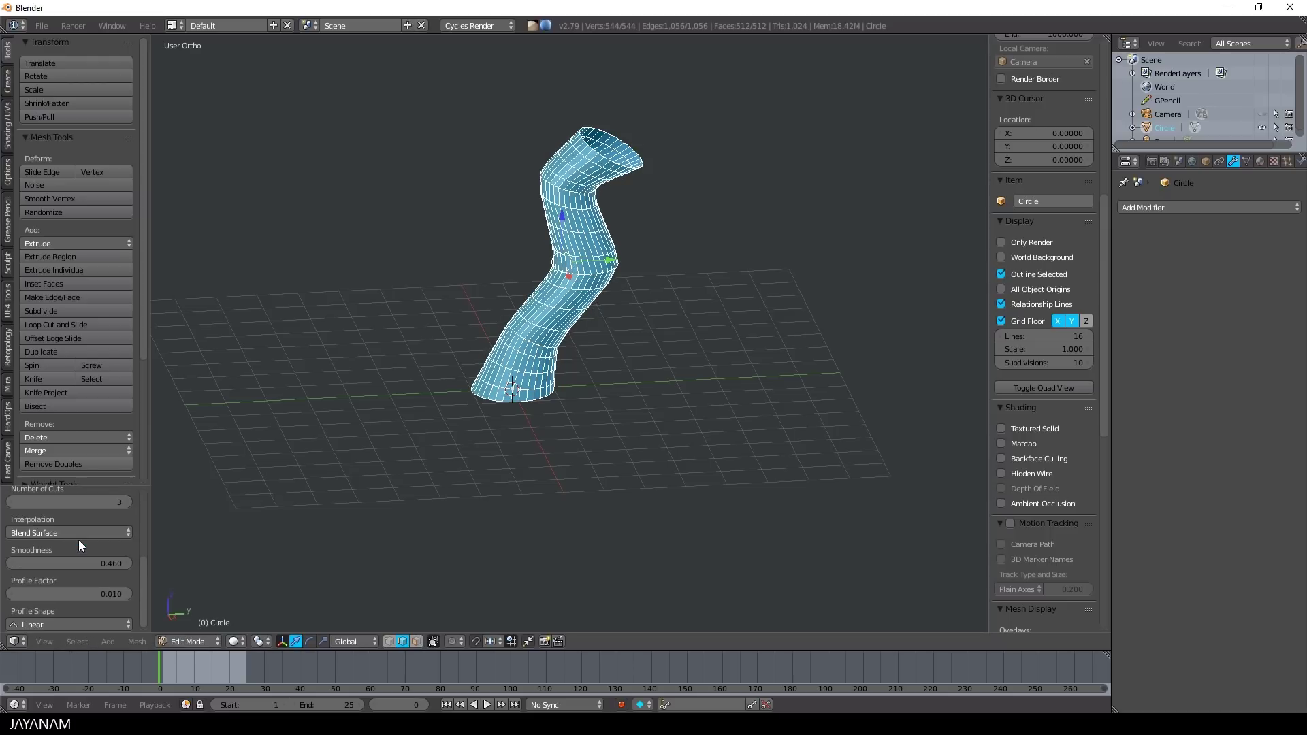
left_click_drag(67, 564, 111, 564)
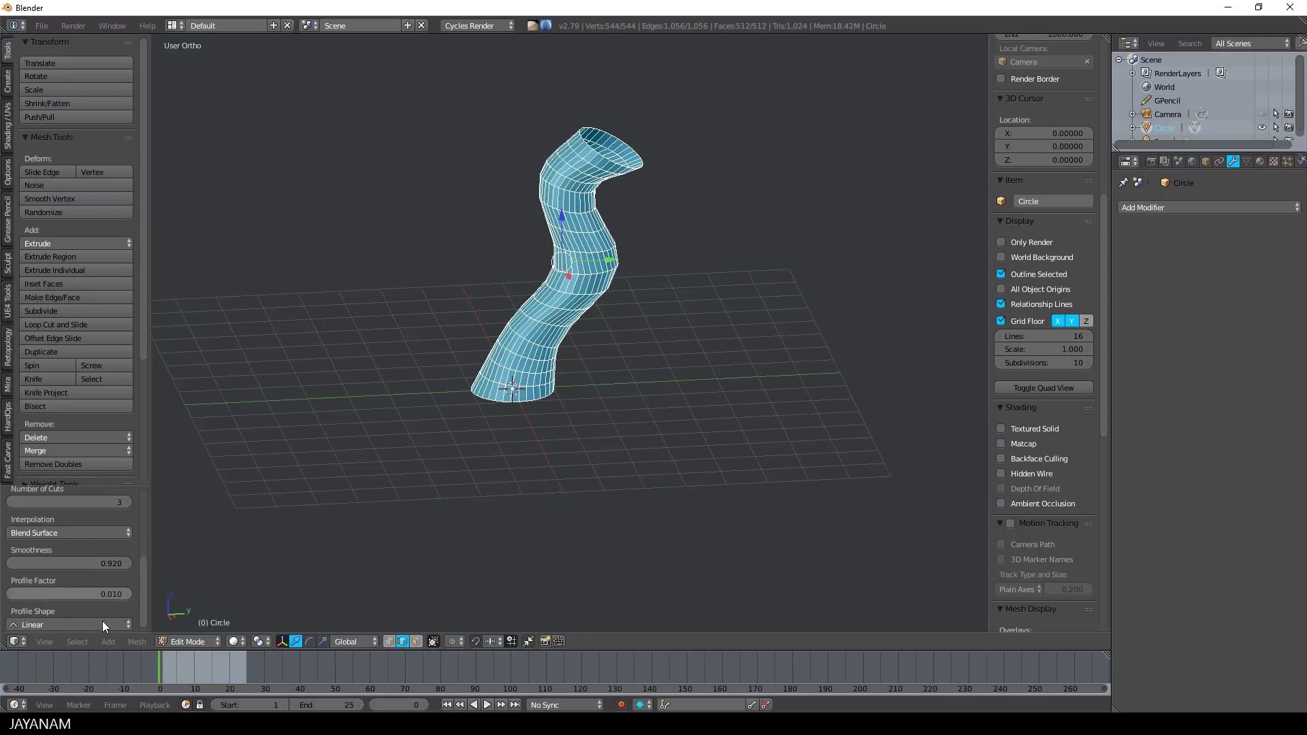
left_click(59, 624)
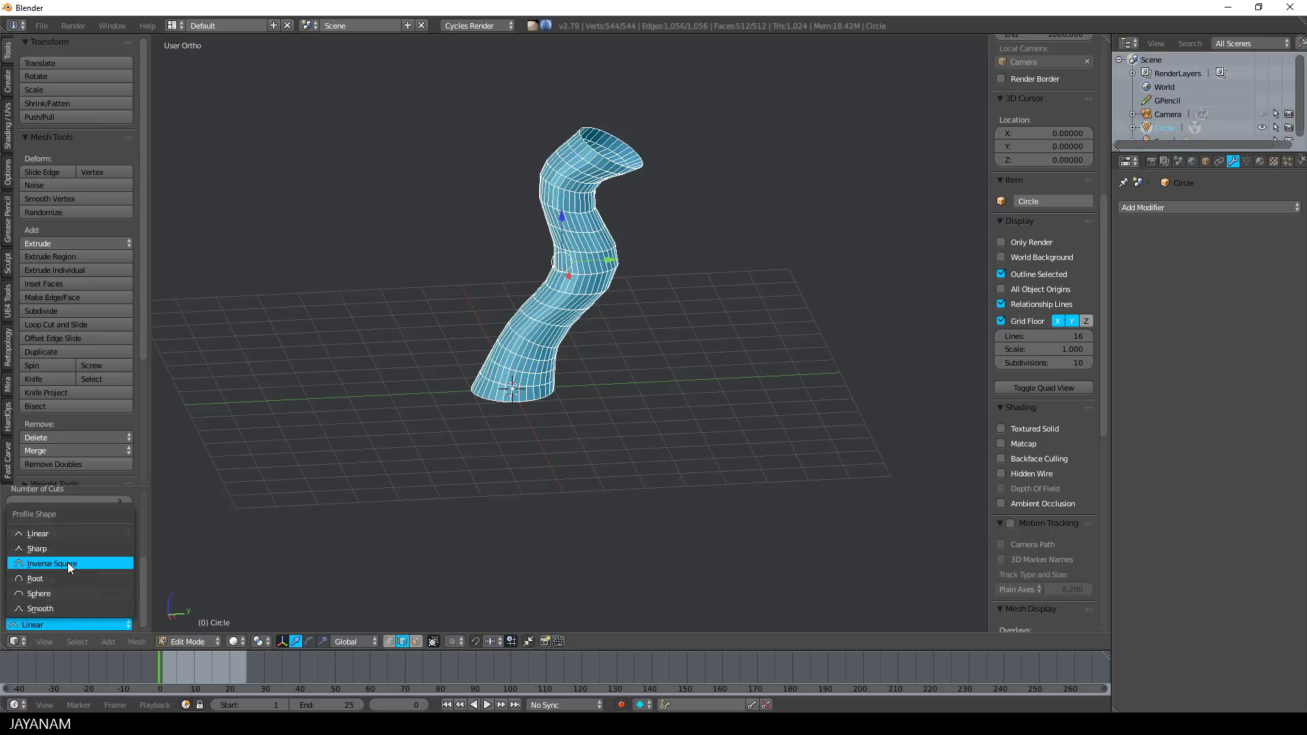
left_click(68, 563)
mouse_move(54, 594)
left_mouse_down()
mouse_move(96, 594)
mouse_move(50, 594)
left_mouse_up()
Try the Inverse Square and Smooth profile shapes, adjust the Profile Factor to -0.080, and set the Profile Shape to Sharp.
left_click(54, 624)
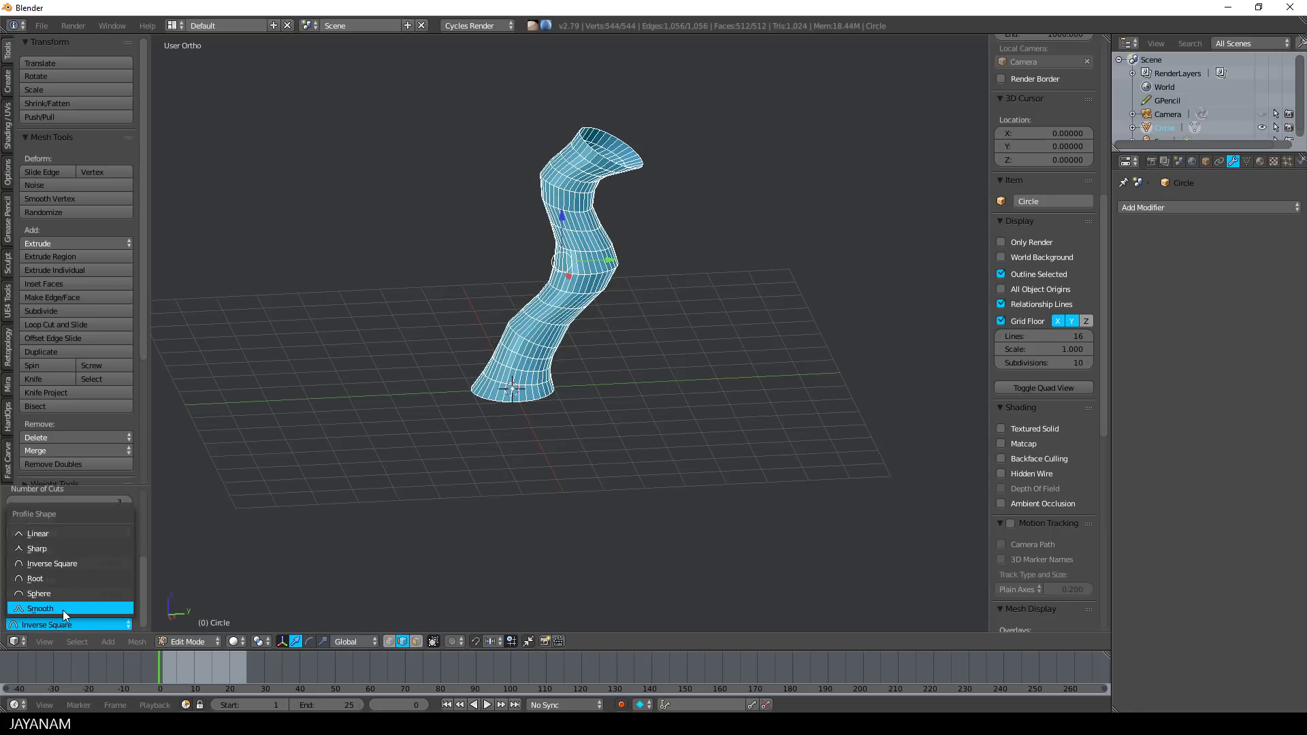
left_click(63, 610)
left_click_drag(103, 594, 73, 594)
left_click(70, 624)
left_click(72, 547)
Return the bridged tube to Object Mode and apply smooth shading to it.
key("KP_3")
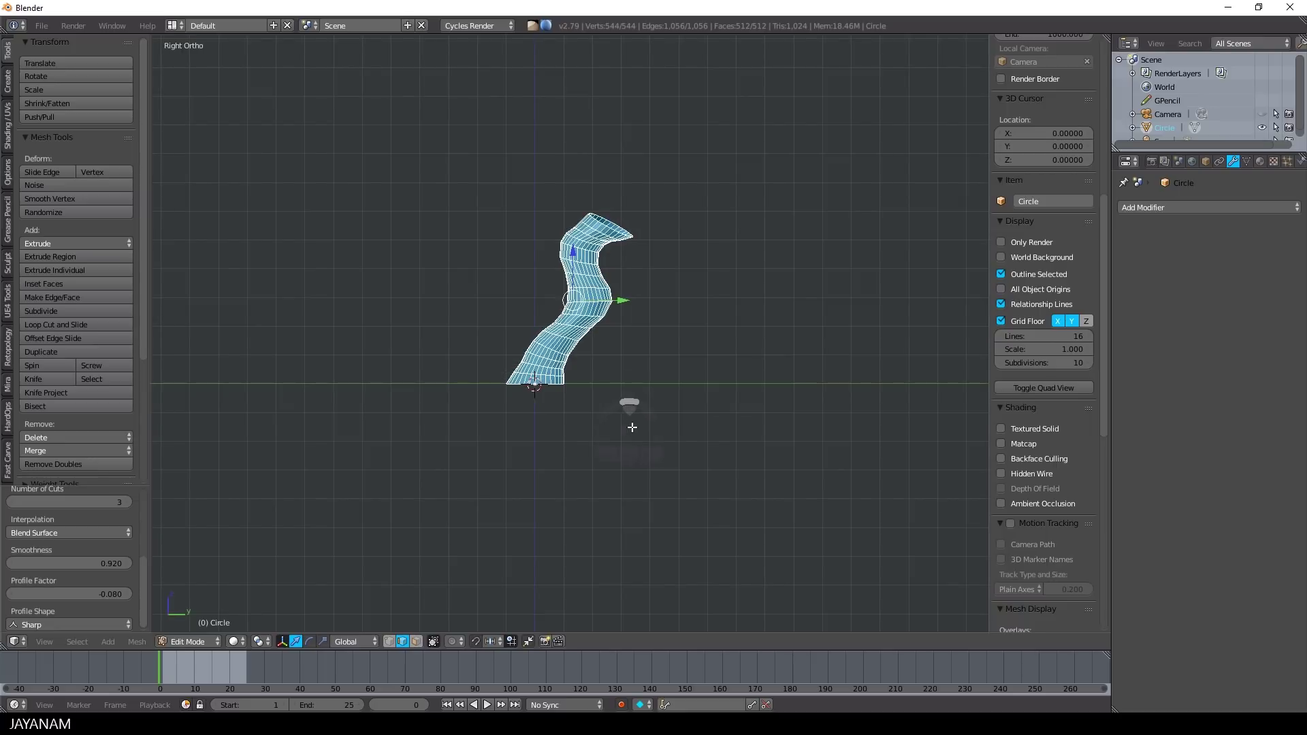
middle_click_drag(632, 427, 647, 434)
key("Tab")
left_click(559, 436)
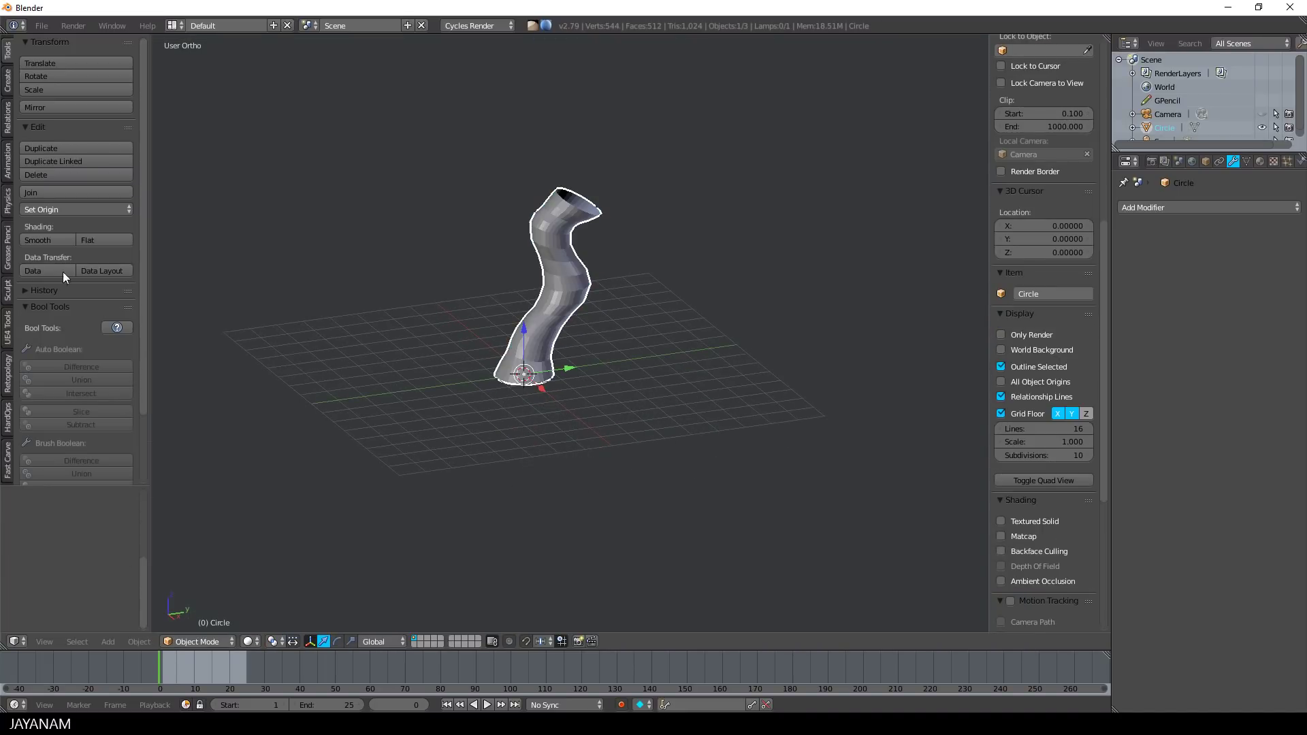
left_click(55, 240)
Add a Solidify modifier to the tube with a Thickness of 0.1280.
left_click(1159, 207)
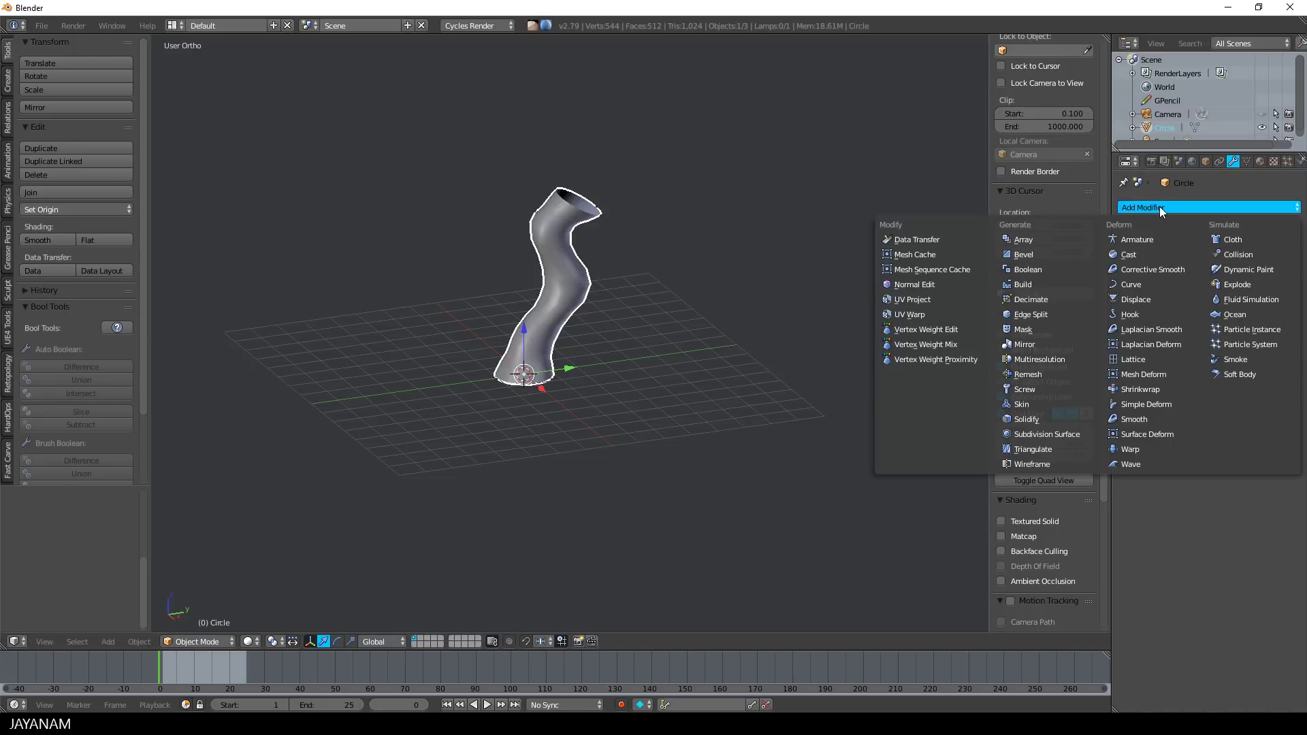
left_click(1069, 419)
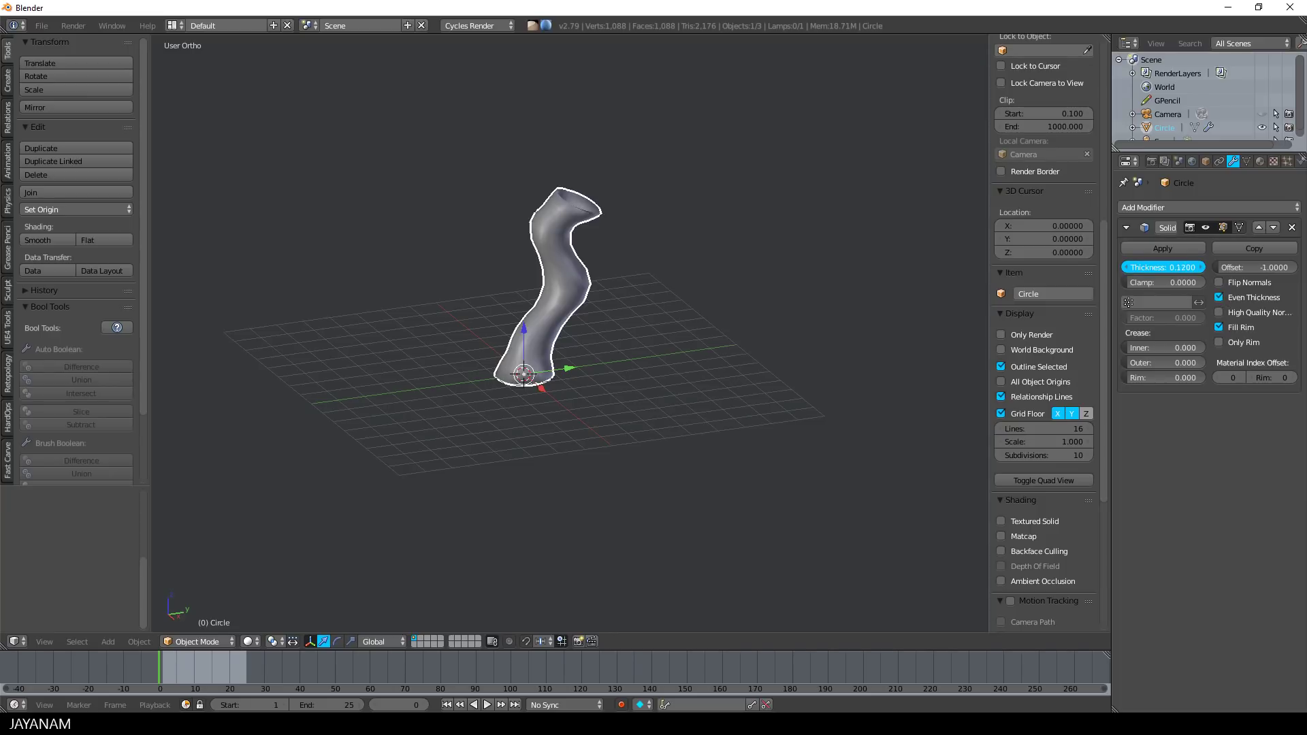
left_click_drag(1163, 267, 1178, 267)
middle_click_drag(750, 195, 719, 248)
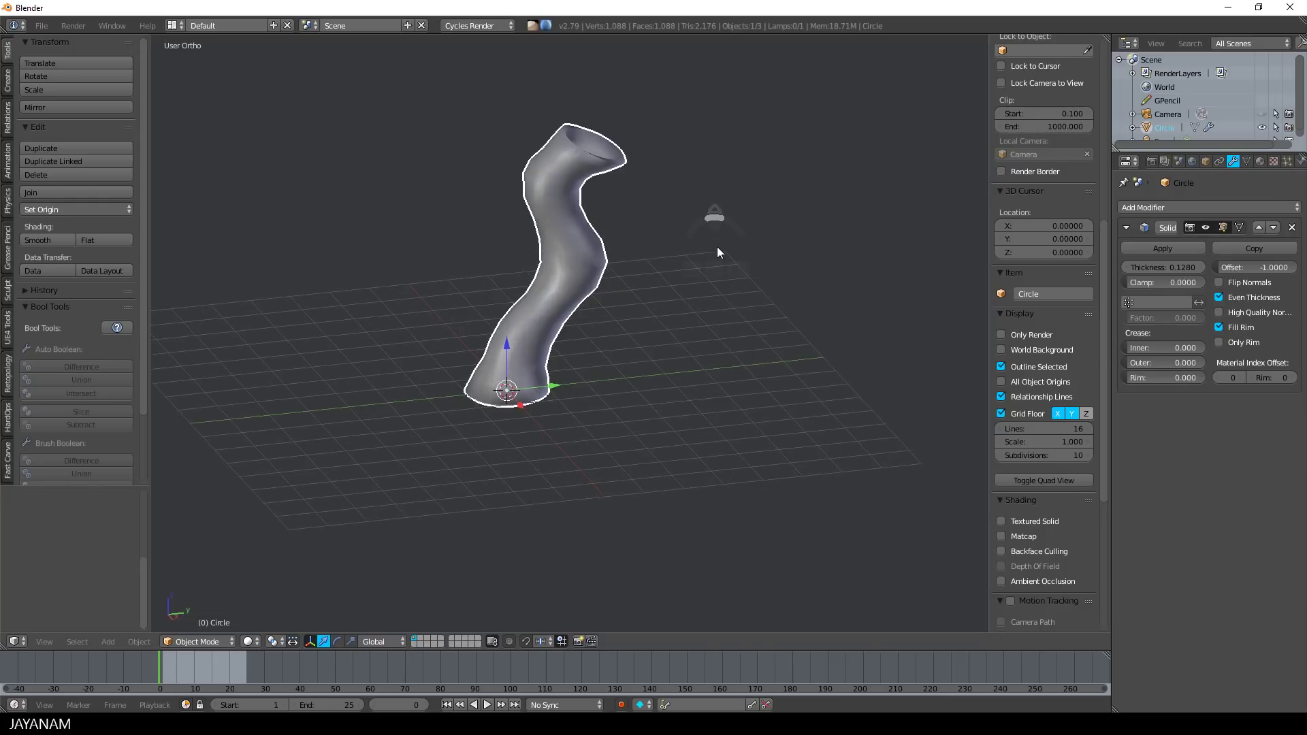
Move the tube aside along the Y axis and add a plane mesh at the 3D cursor.
mouse_move(570, 390)
left_mouse_down()
mouse_move(597, 380)
mouse_move(549, 399)
left_mouse_up()
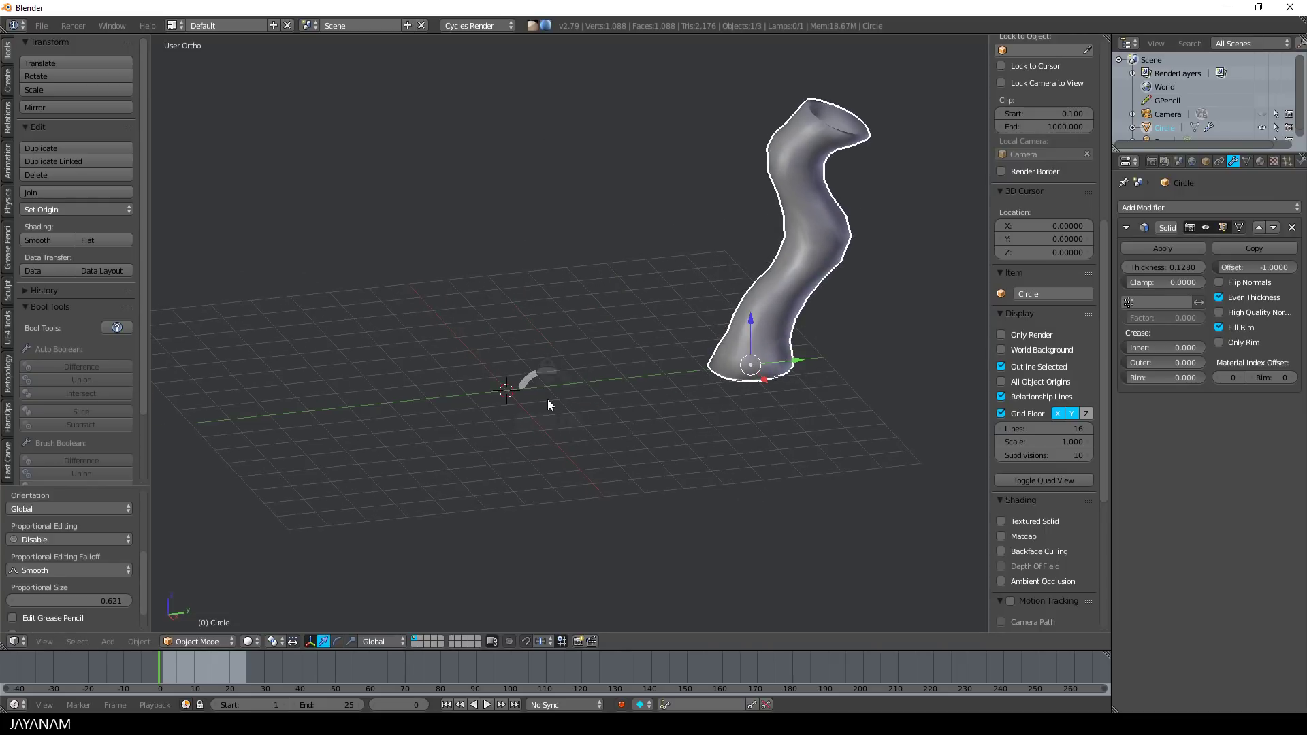
key("shift+a")
mouse_move(548, 400)
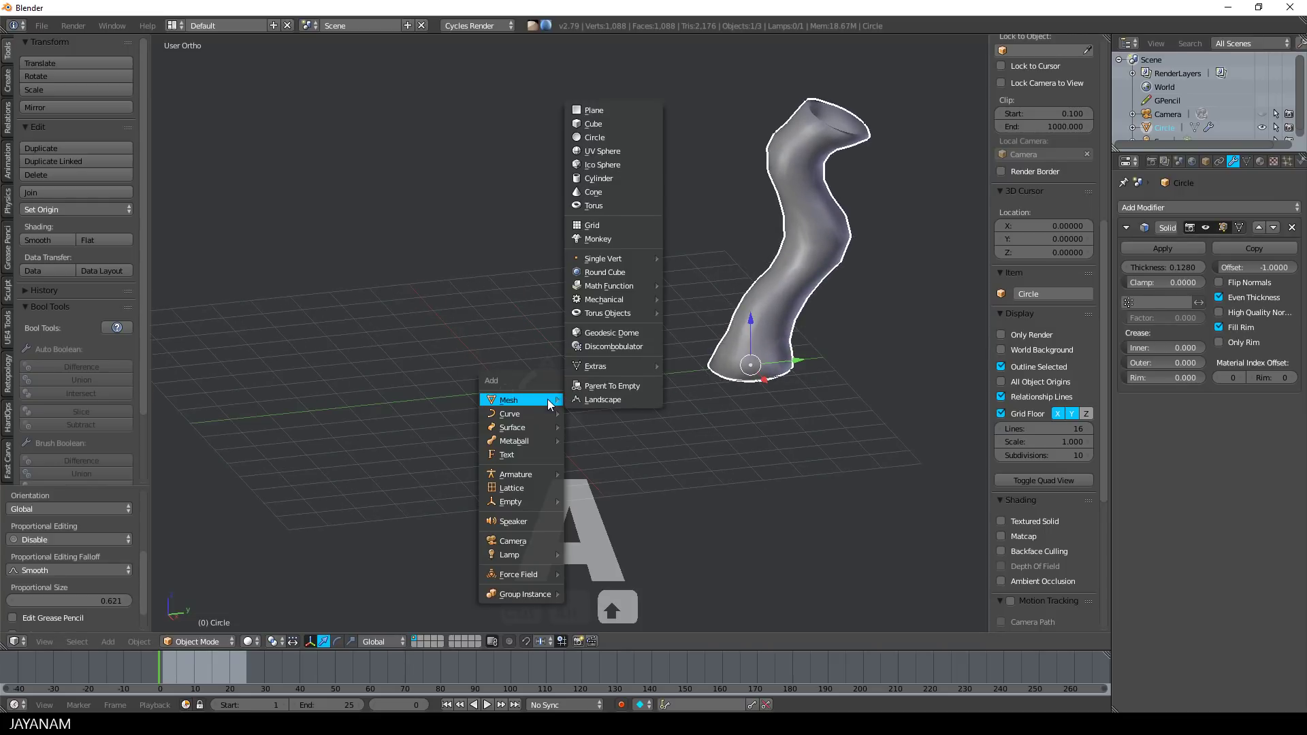
left_click(620, 113)
middle_click_drag(556, 337, 548, 333)
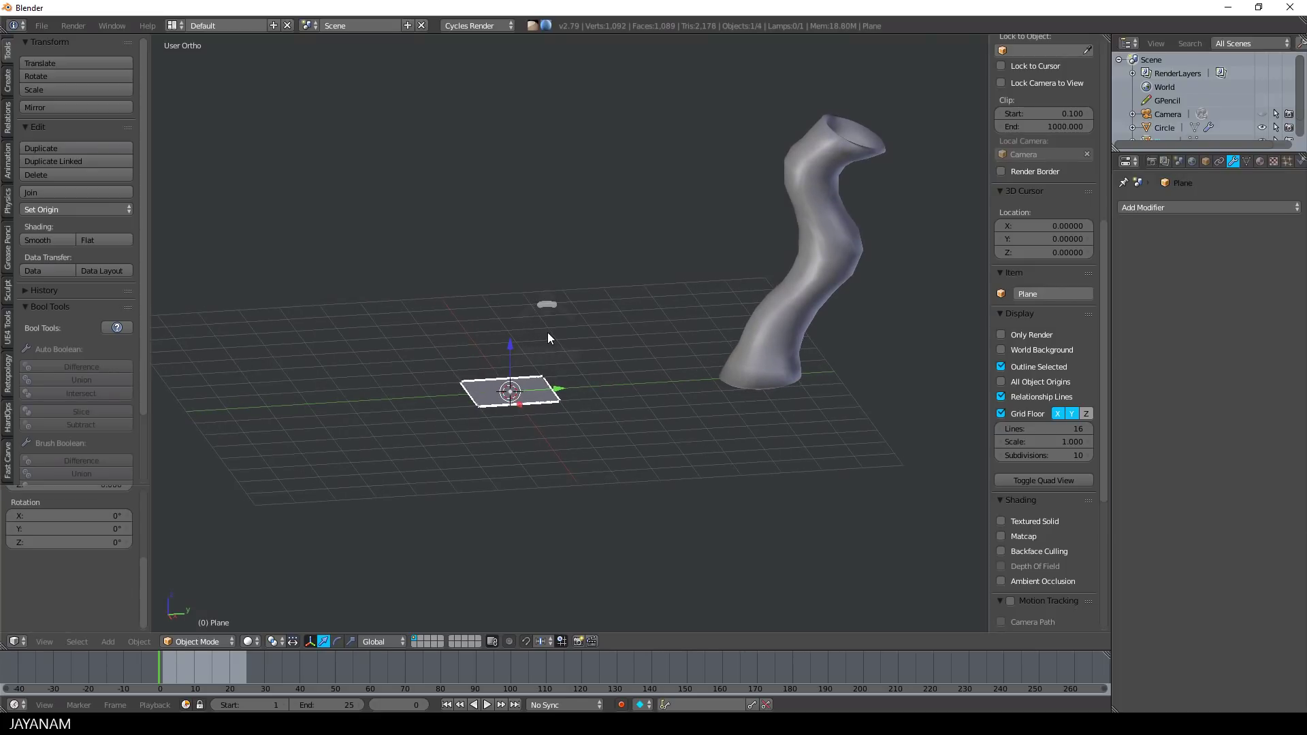
In Edit Mode, duplicate the plane a short distance above the original and scale the copy down.
key("Tab")
left_click(651, 342)
key("shift+d")
left_click(645, 338)
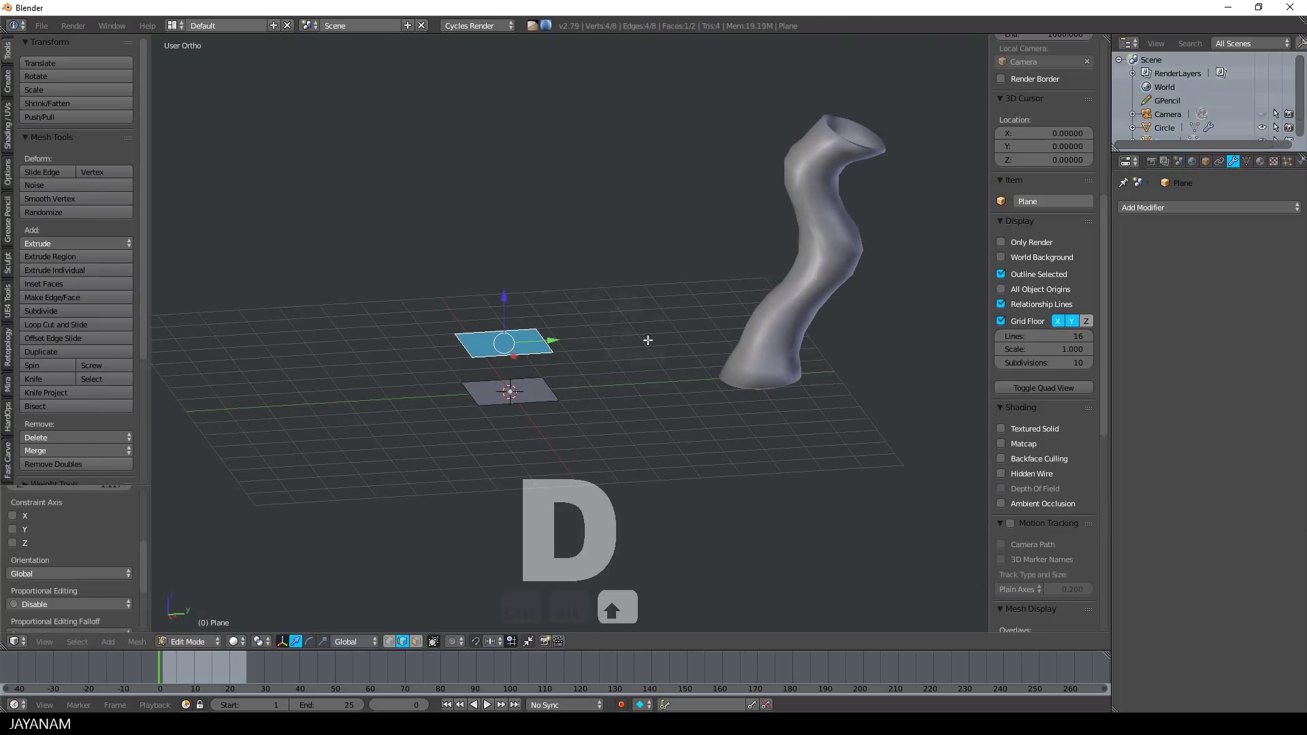
key("s")
left_click(592, 341)
Duplicate the small plane twice more upward and sideways, tilting each copy to form a curved stack.
key("shift+d")
key("r")
left_click(622, 315)
key("shift+d")
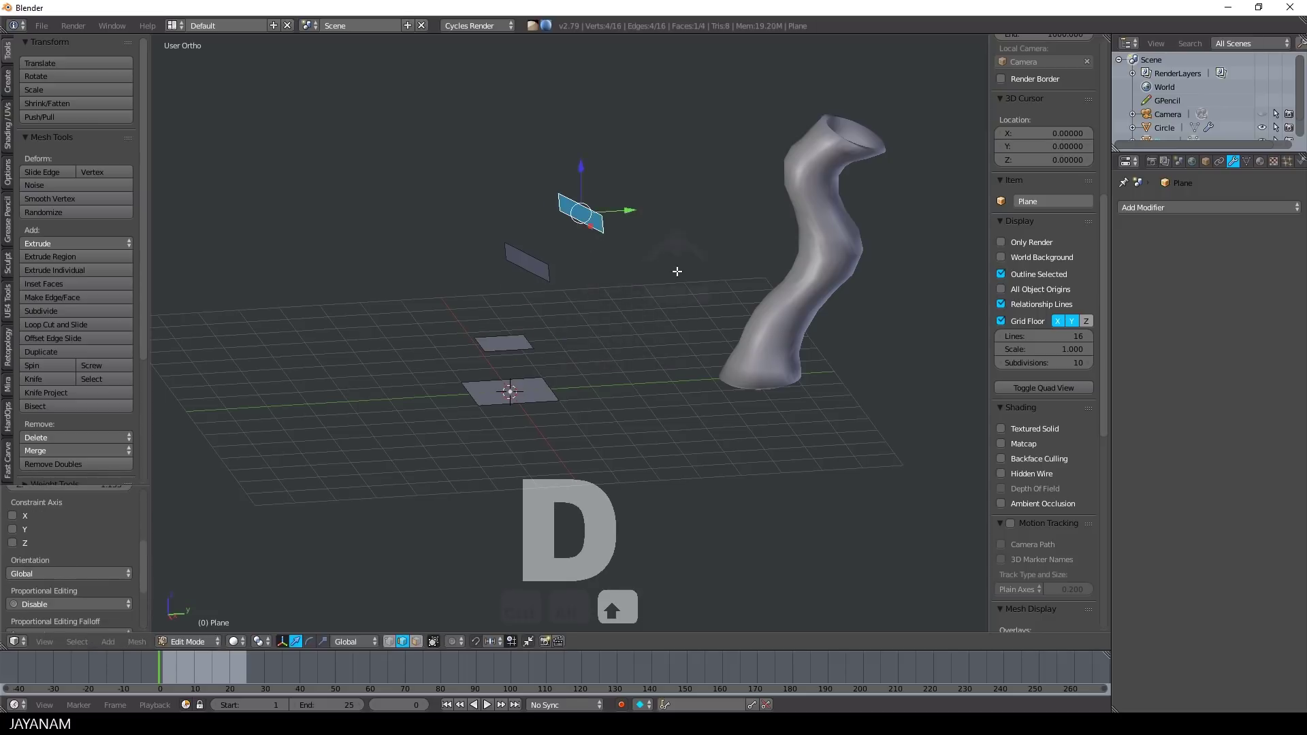
key("r")
left_click(665, 309)
Select all four planes, connect them with Bridge Edge Loops, and run Remove Doubles on the resulting mesh.
key("a")
key("space")
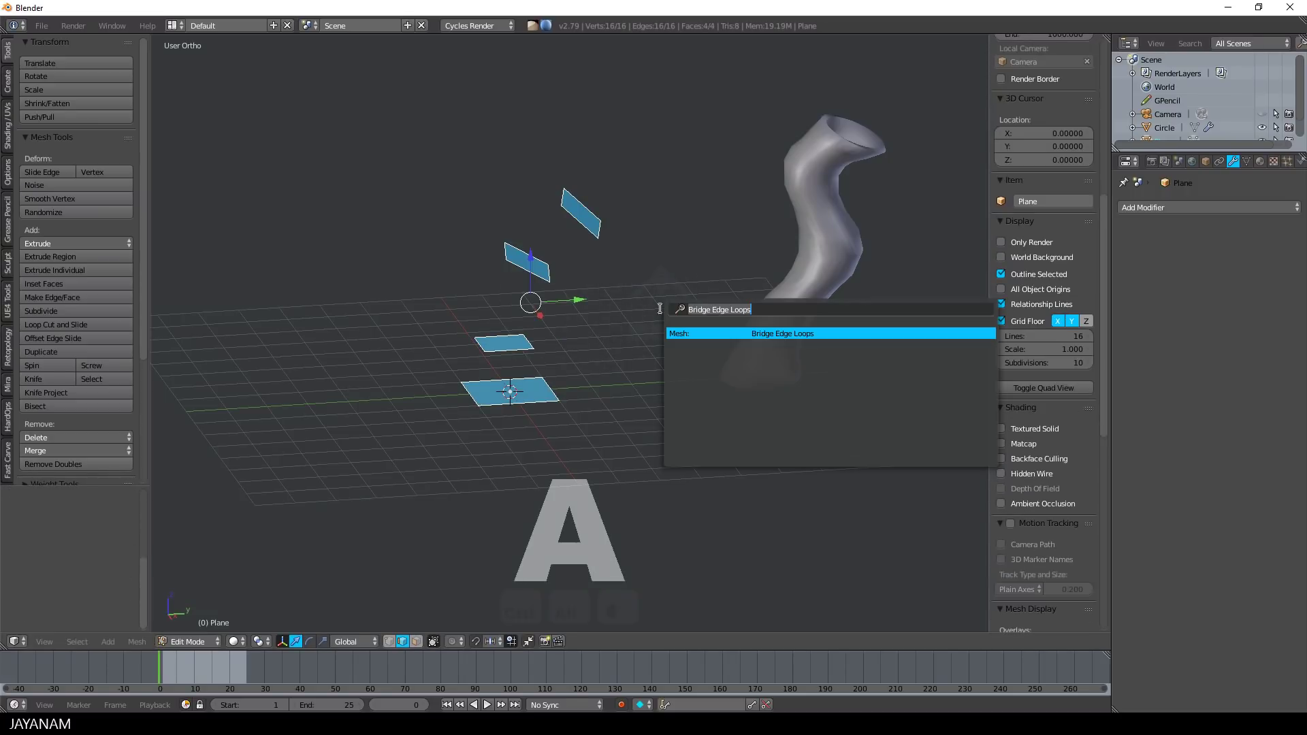
left_click(780, 334)
mouse_move(616, 344)
middle_mouse_down()
mouse_move(680, 356)
mouse_move(628, 346)
middle_mouse_up()
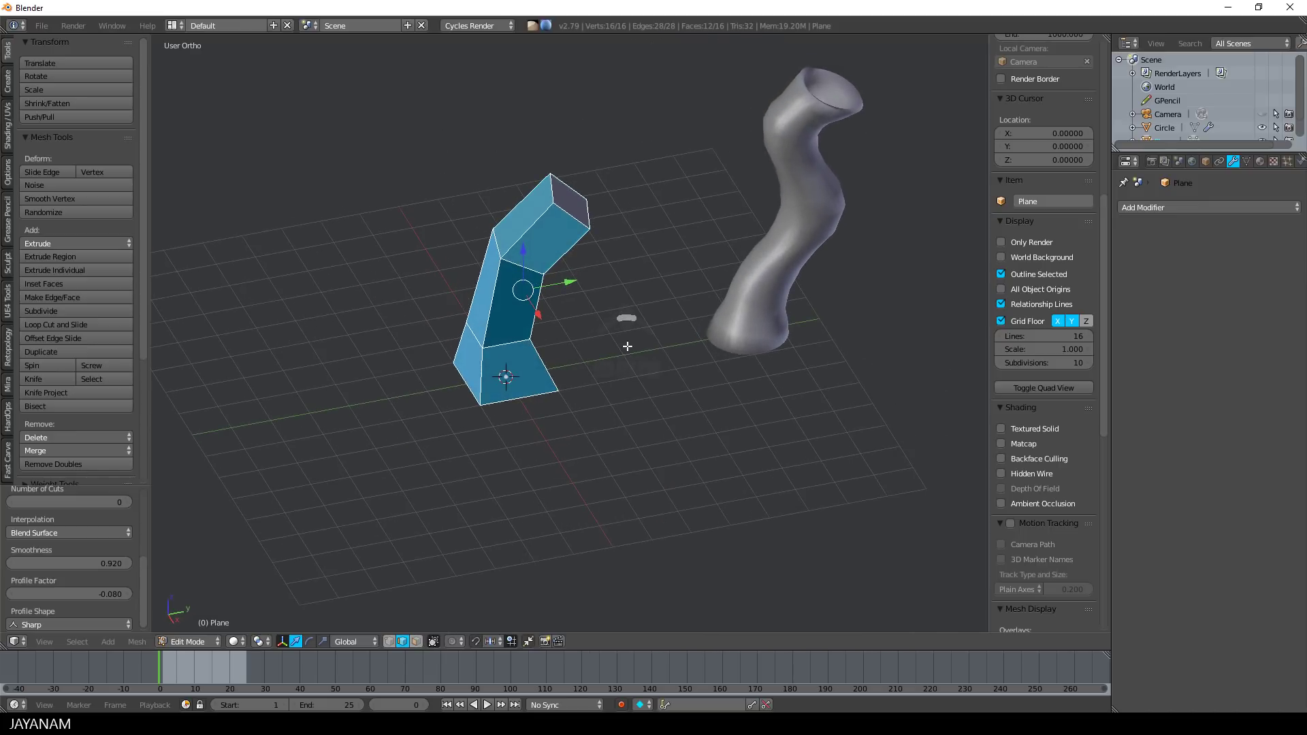
left_click(88, 463)
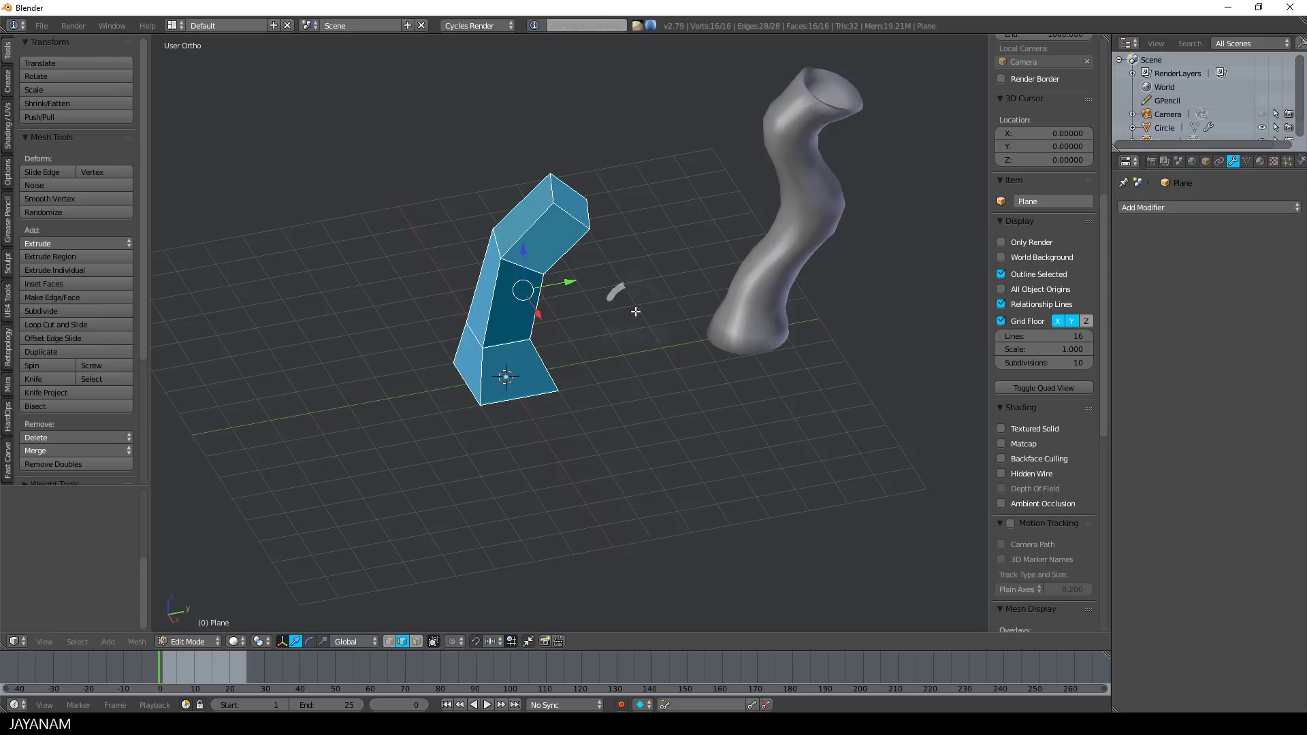
Check the bridged plane shape's shading in Object Mode and recalculate the normals of all its faces.
key("Tab")
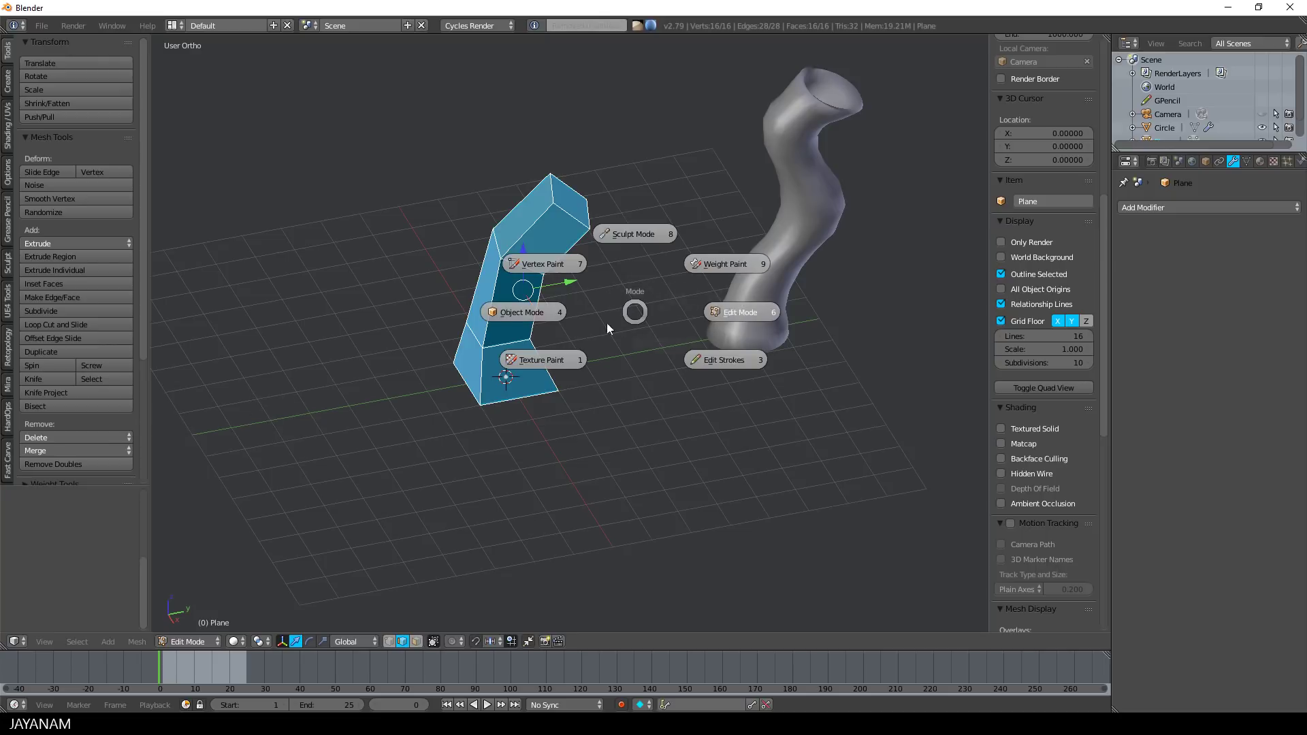
left_click(543, 323)
mouse_move(548, 323)
middle_mouse_down()
mouse_move(599, 317)
mouse_move(572, 321)
middle_mouse_up()
key("Tab")
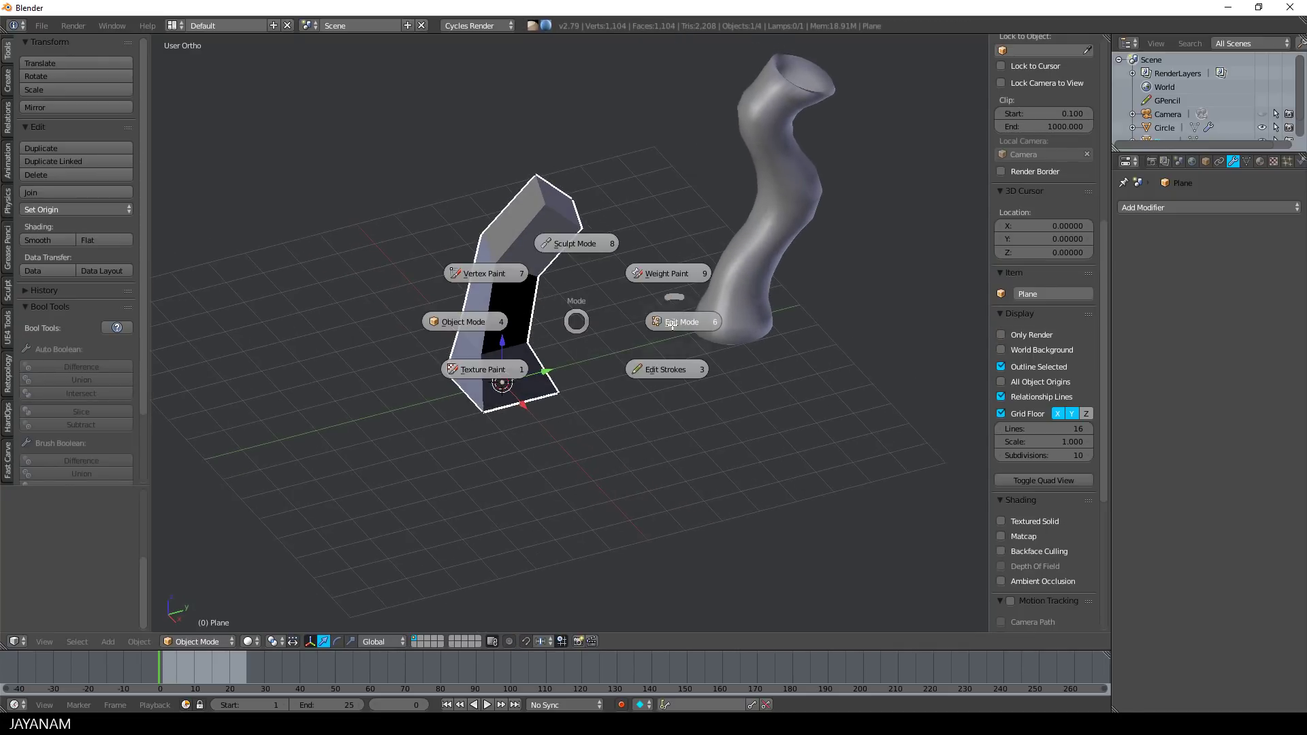
left_click(660, 326)
key("a")
key("a")
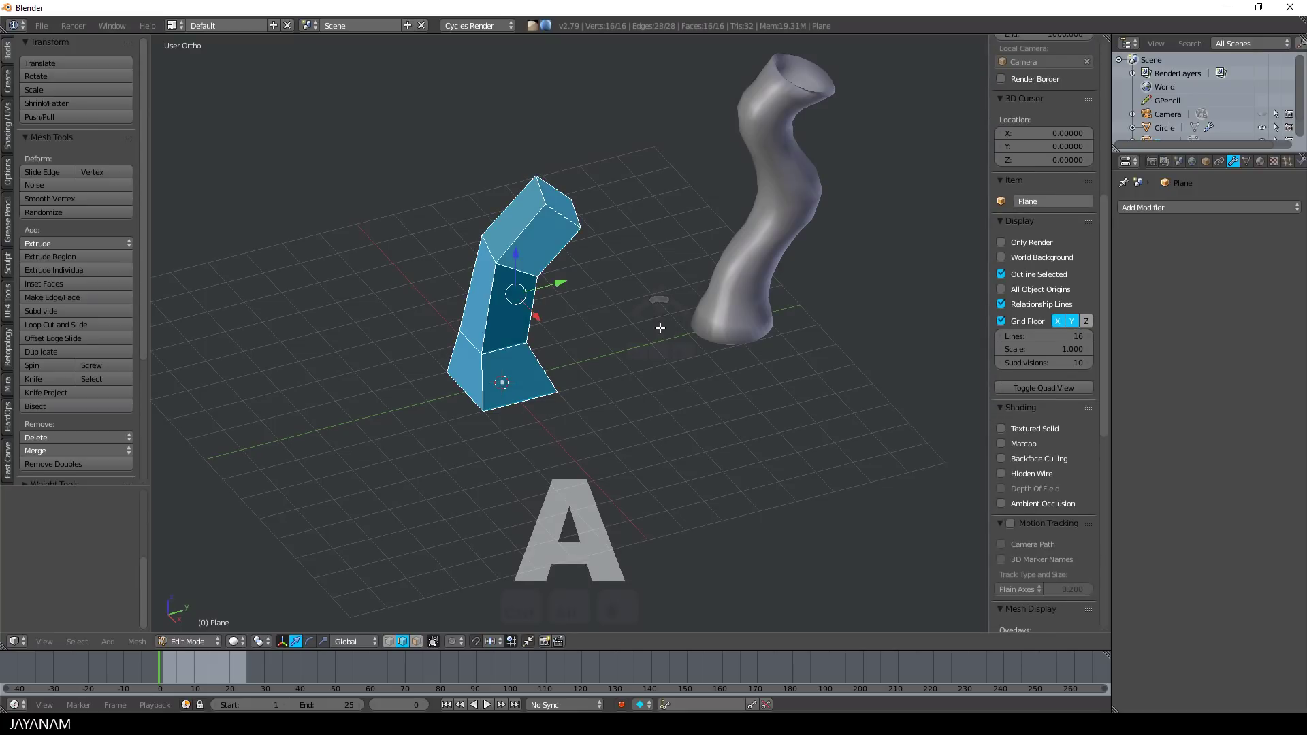
key("Tab")
left_click(587, 318)
middle_click_drag(587, 319, 580, 311)
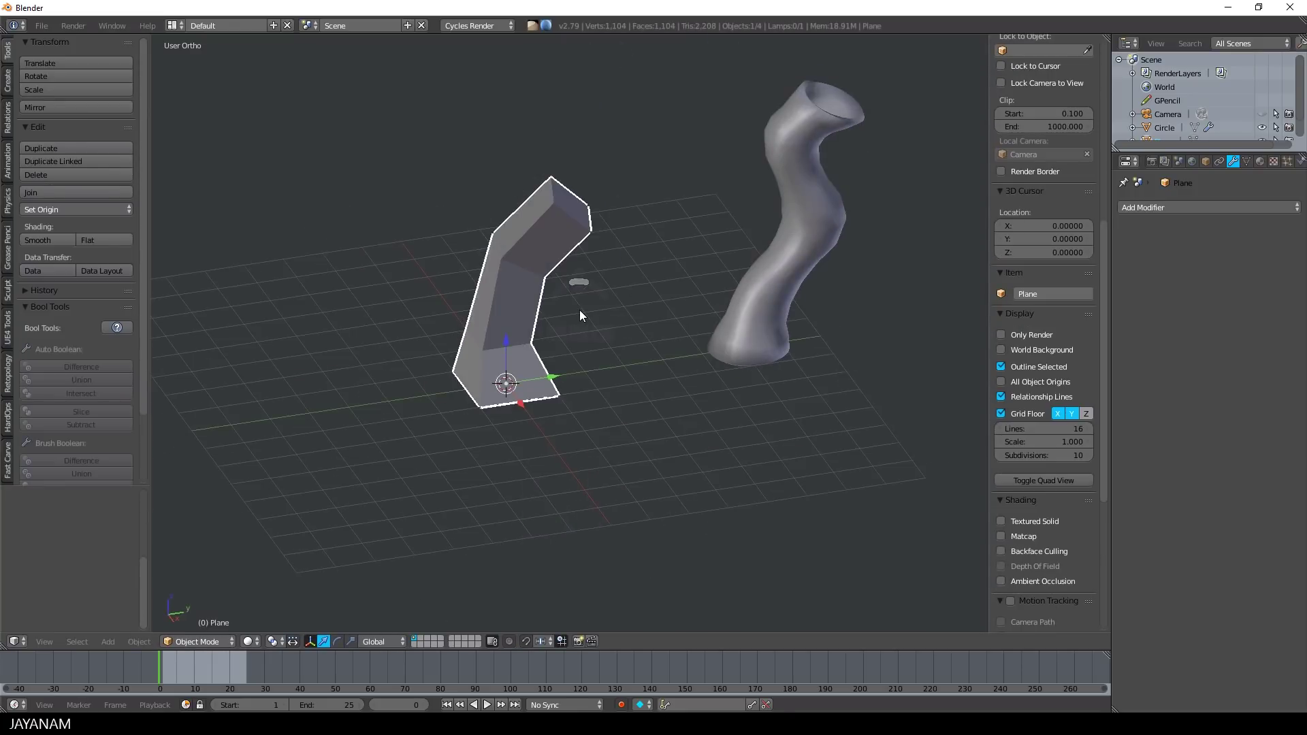
Extrude the upper end face of the bridged shape, then shrink, reposition and rotate it to continue the bend.
key("Tab")
left_click(679, 308)
left_click(414, 641)
right_click(580, 208)
key("e")
left_click(711, 185)
key("s")
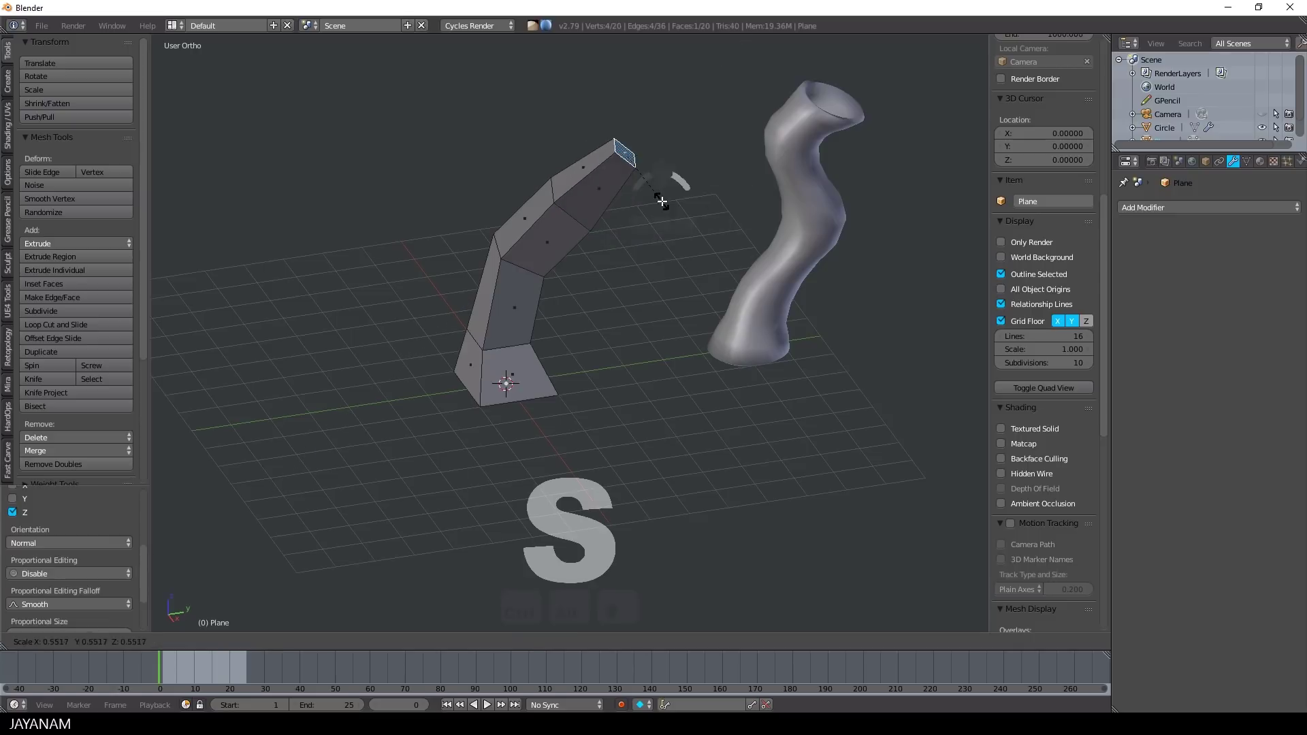
left_click(676, 169)
key("g")
left_click(689, 193)
key("r")
left_click(665, 253)
Extrude the arm's end face once more, scale it down to a narrow tip, and return to Object Mode.
key("e")
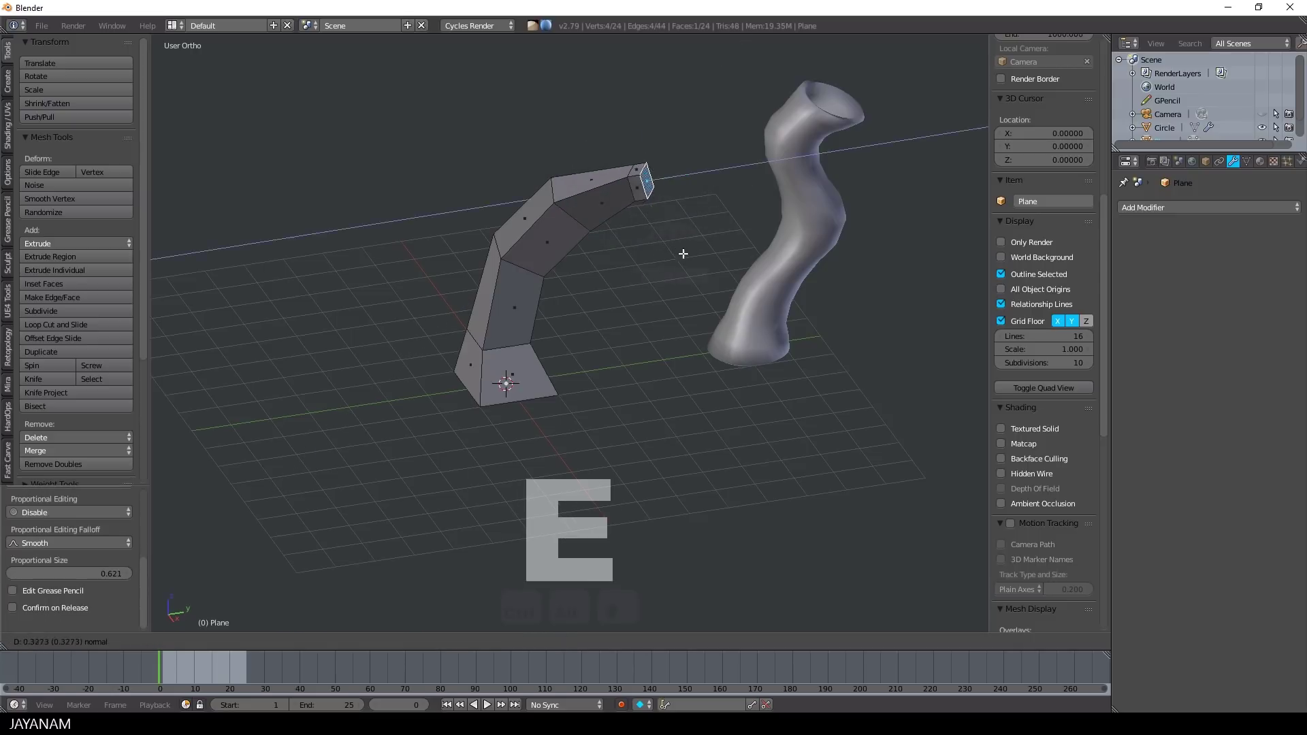
left_click(710, 249)
key("s")
left_click(683, 220)
key("Tab")
Move the smooth tube closer to the curved arm along the Y axis.
scroll(594, 291, "down", 2)
middle_click_drag(595, 291, 626, 278)
right_click(682, 318)
left_click_drag(725, 331, 700, 334)
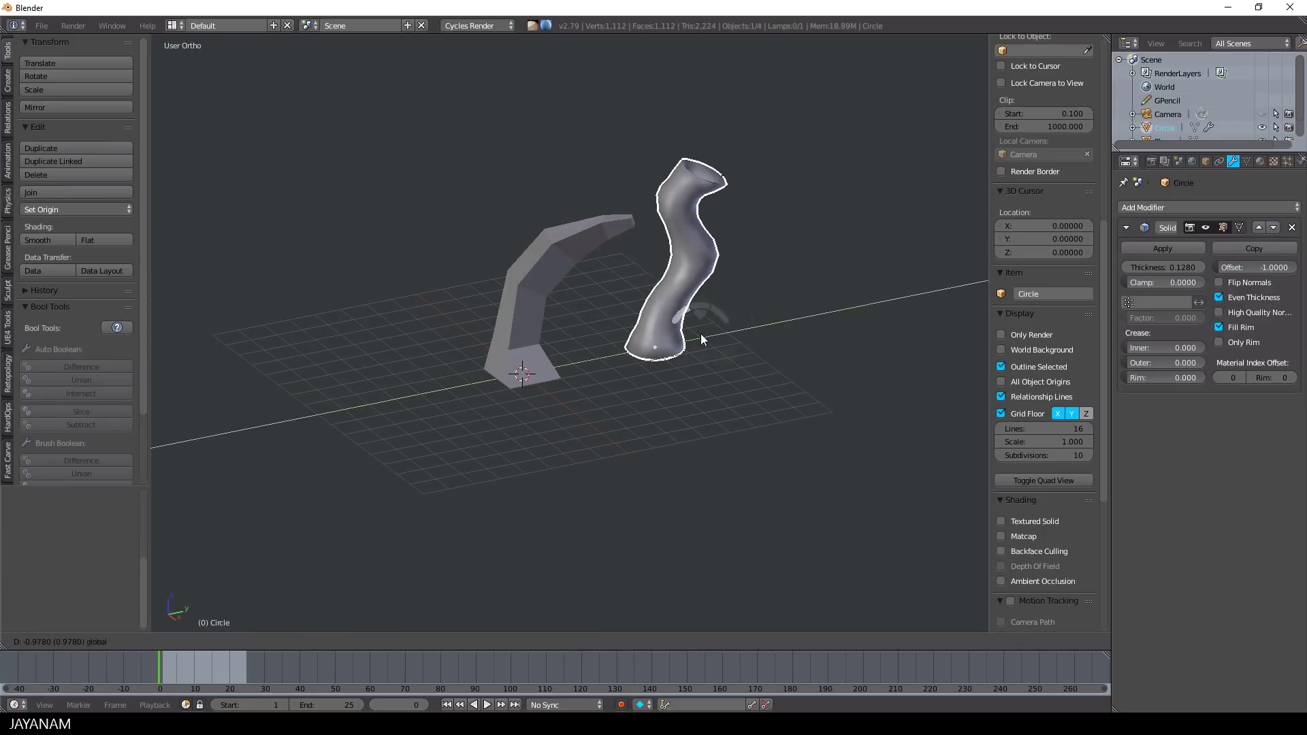
scroll(592, 377, "up", 4)
scroll(593, 377, "down", 4)
Duplicate the curved arm and place the copy along the negative Y axis beside the original.
right_click(526, 384)
middle_click_drag(524, 383, 476, 343)
key("shift+d")
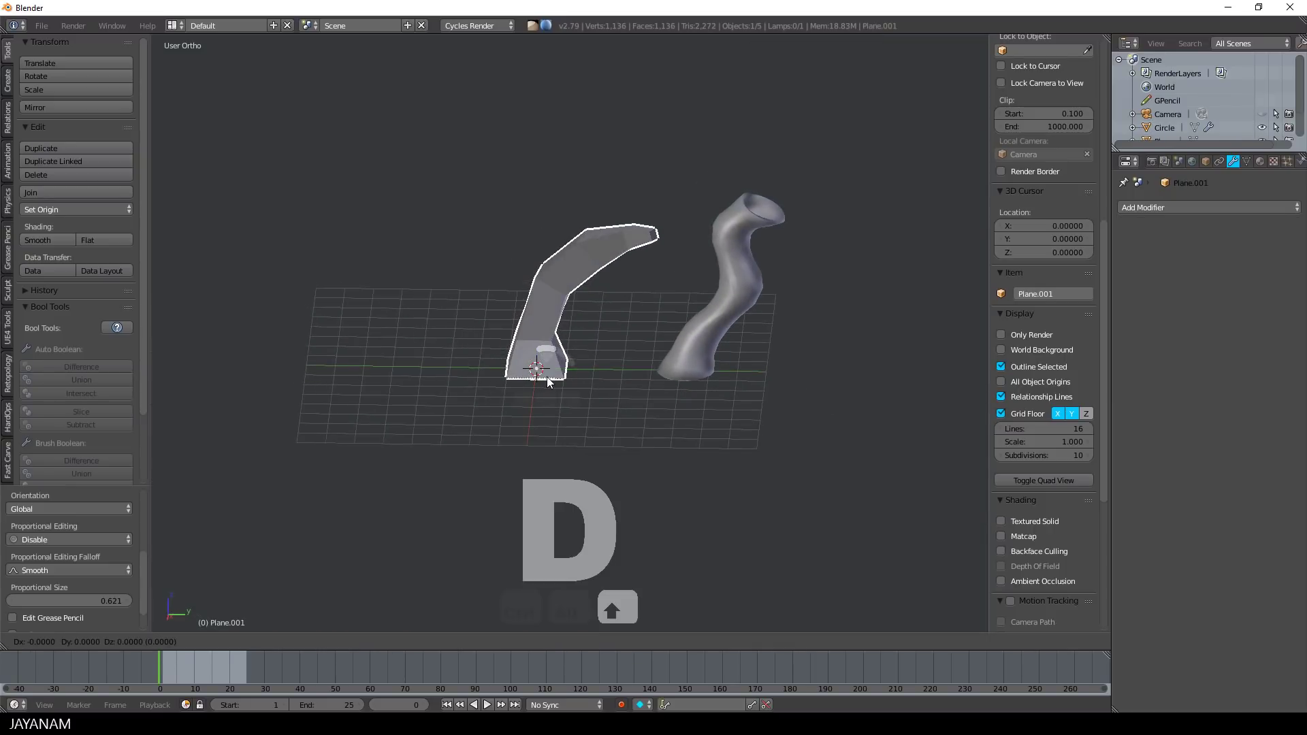
key("x")
key("y")
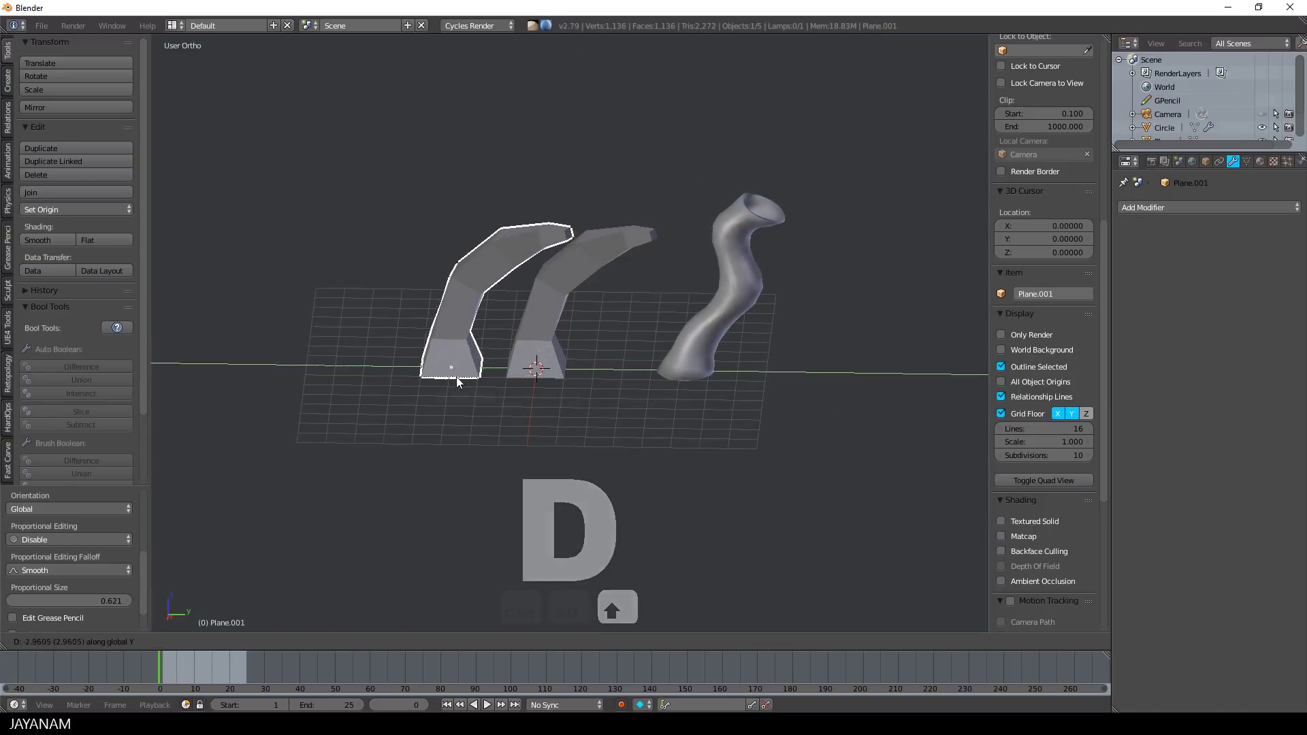
left_click(436, 381)
Rotate the copied arm 180 degrees about Z and join it with the original arm into one object.
type("rz")
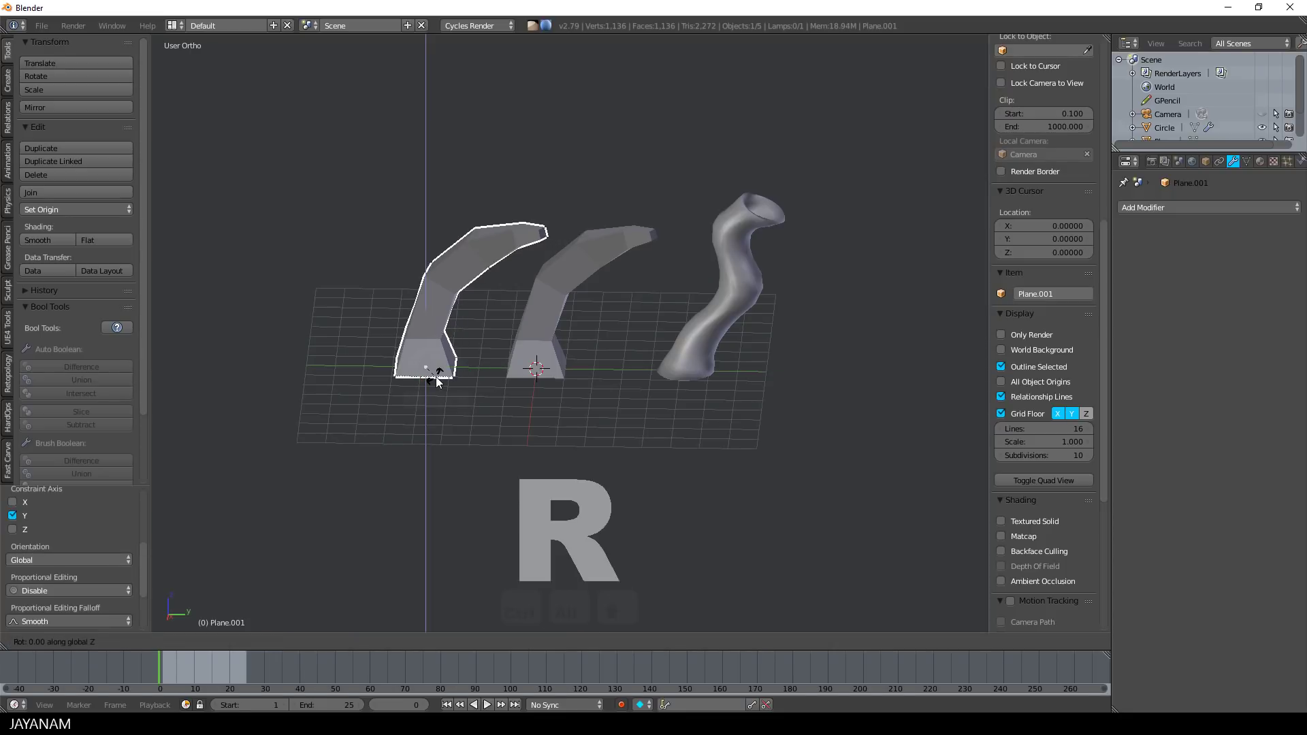
type("180")
key("Return")
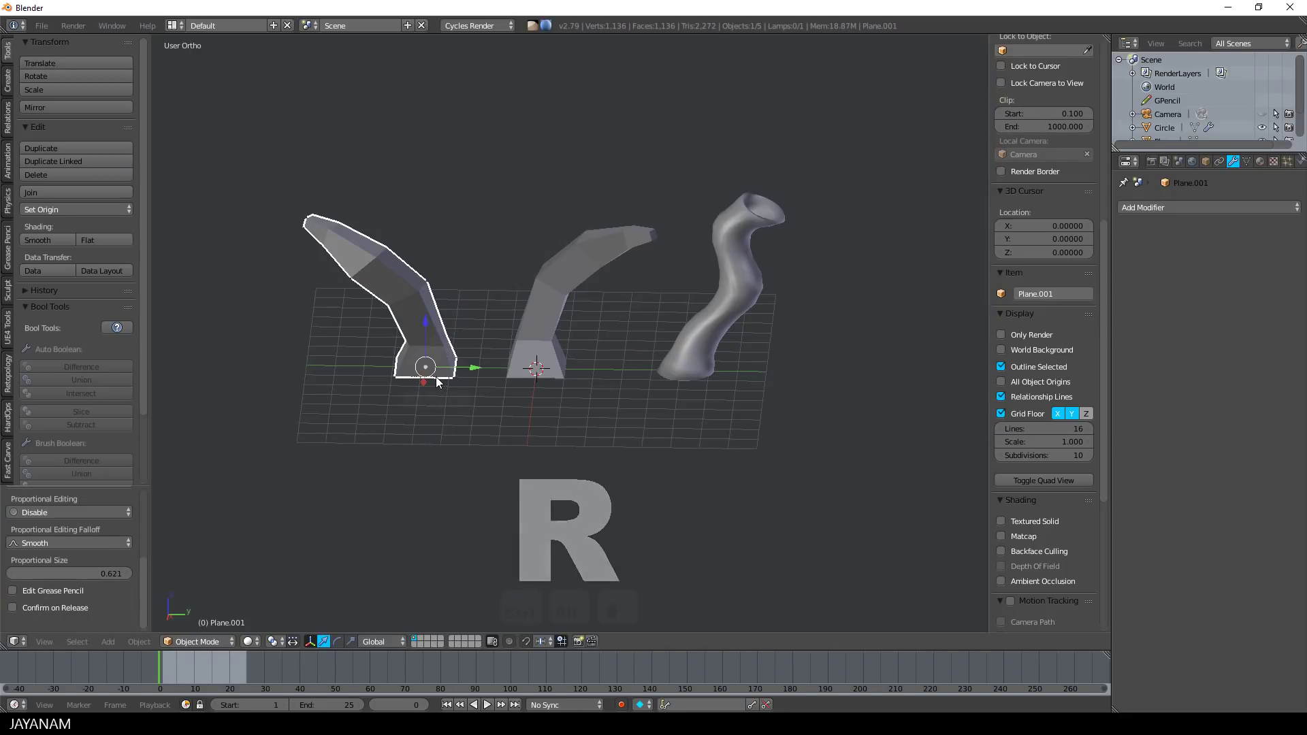
right_click(537, 330, "shift")
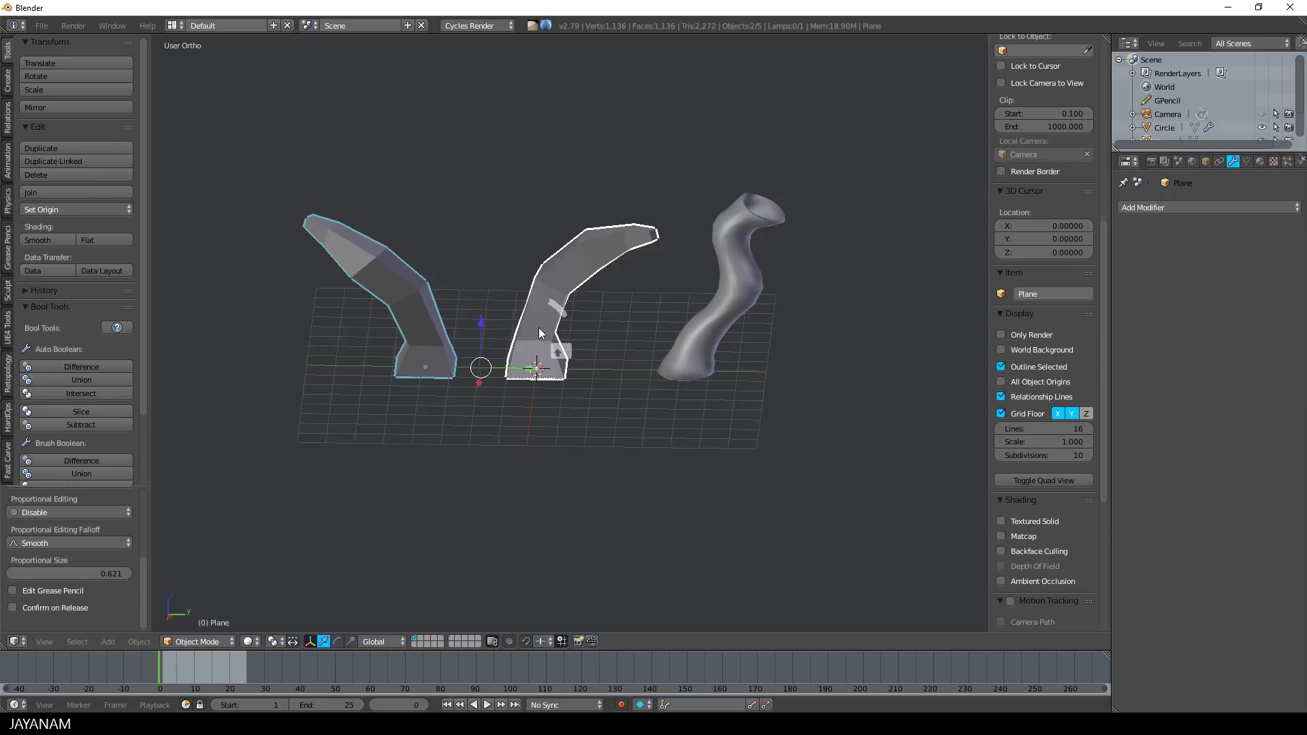
key("ctrl+j")
Select the facing middle faces of the two arms and connect them with Bridge Edge Loops.
key("Tab")
left_click(602, 315)
middle_click_drag(602, 315, 523, 310)
right_click(523, 310, "shift")
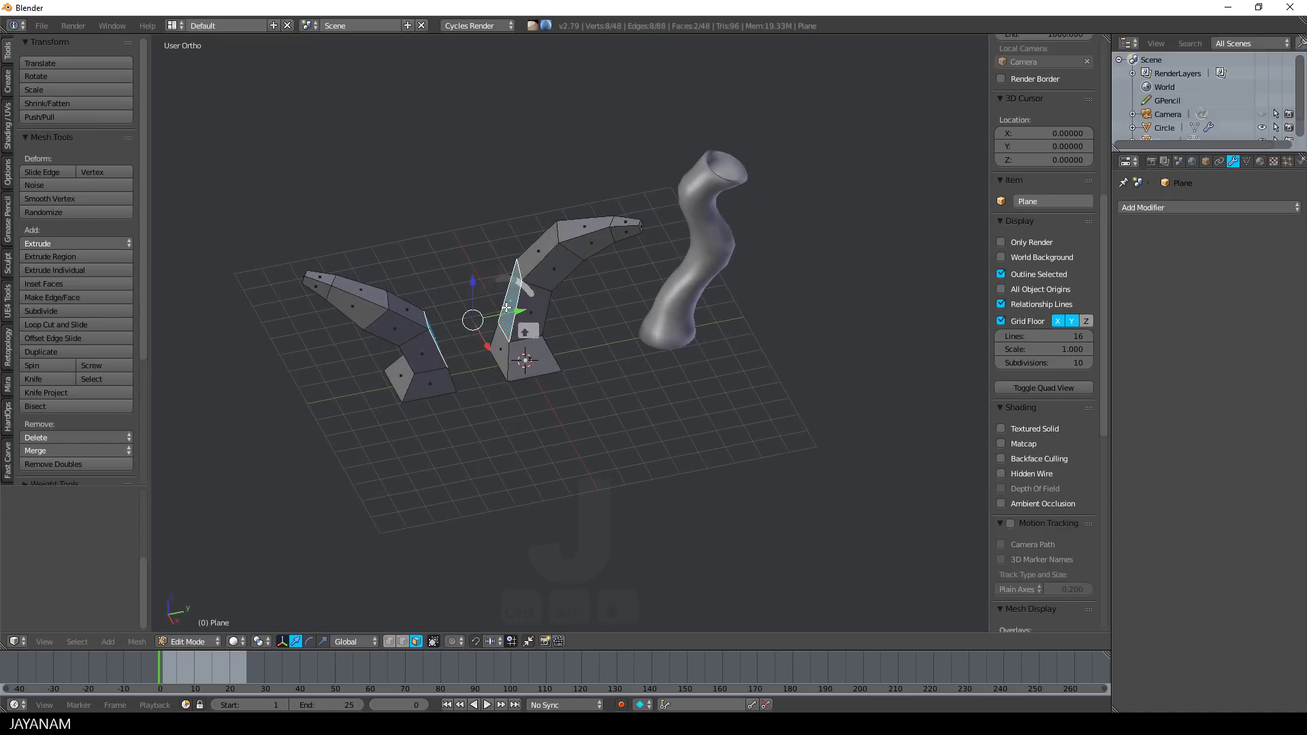
key("space")
left_click(689, 420)
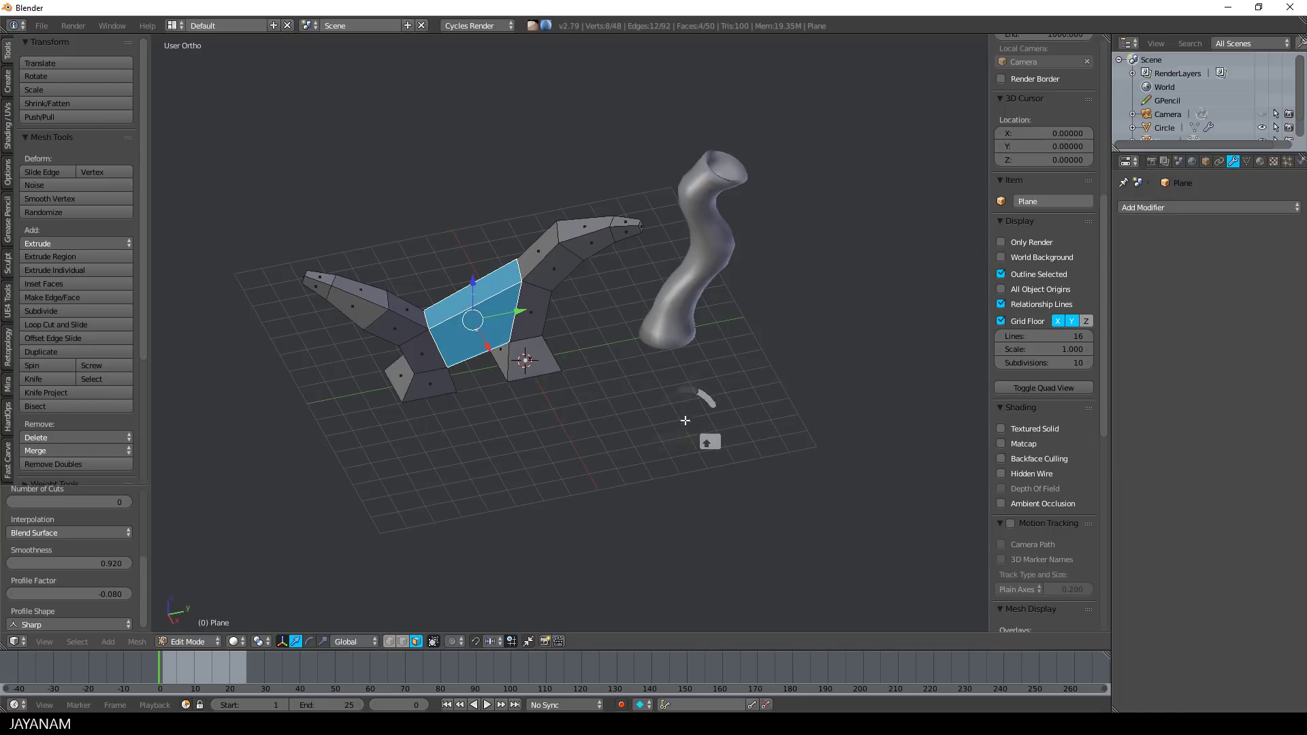
Scale down the bridged section between the two arms uniformly.
middle_click_drag(687, 421, 657, 401)
key("s")
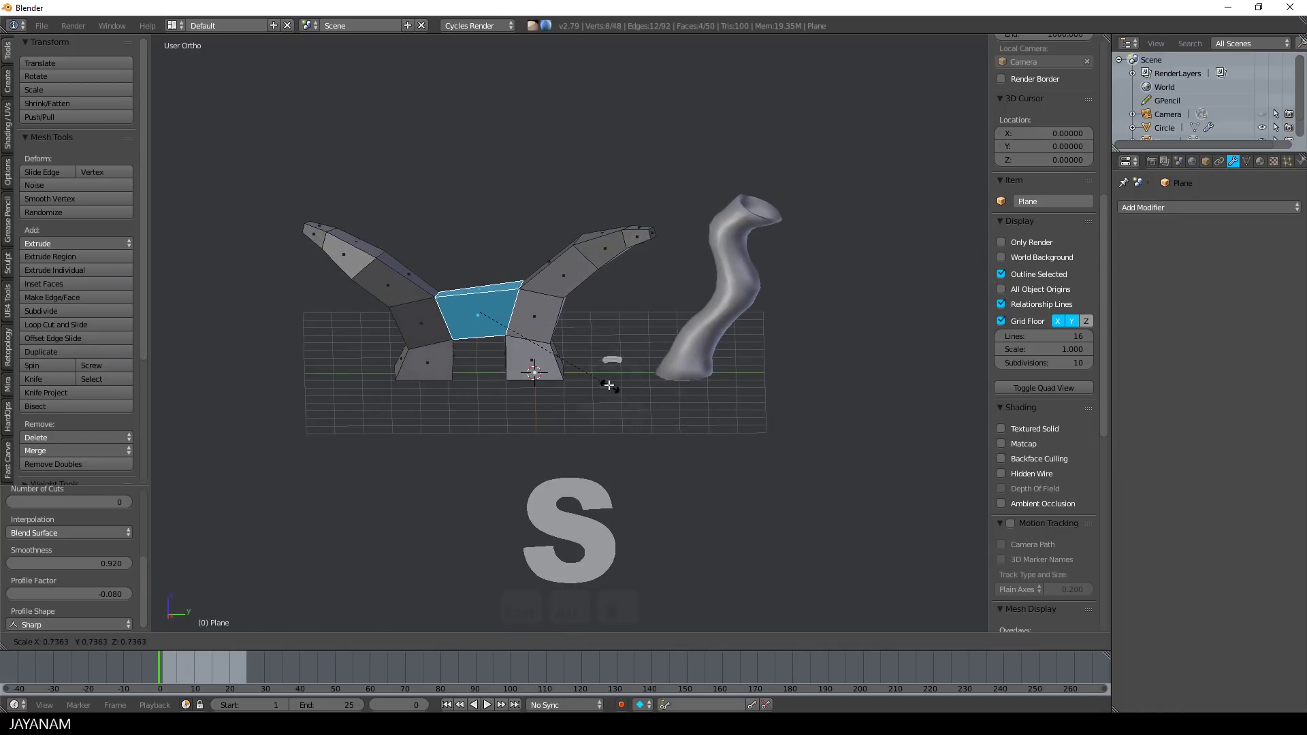
left_click(588, 375)
middle_click_drag(604, 379, 569, 375)
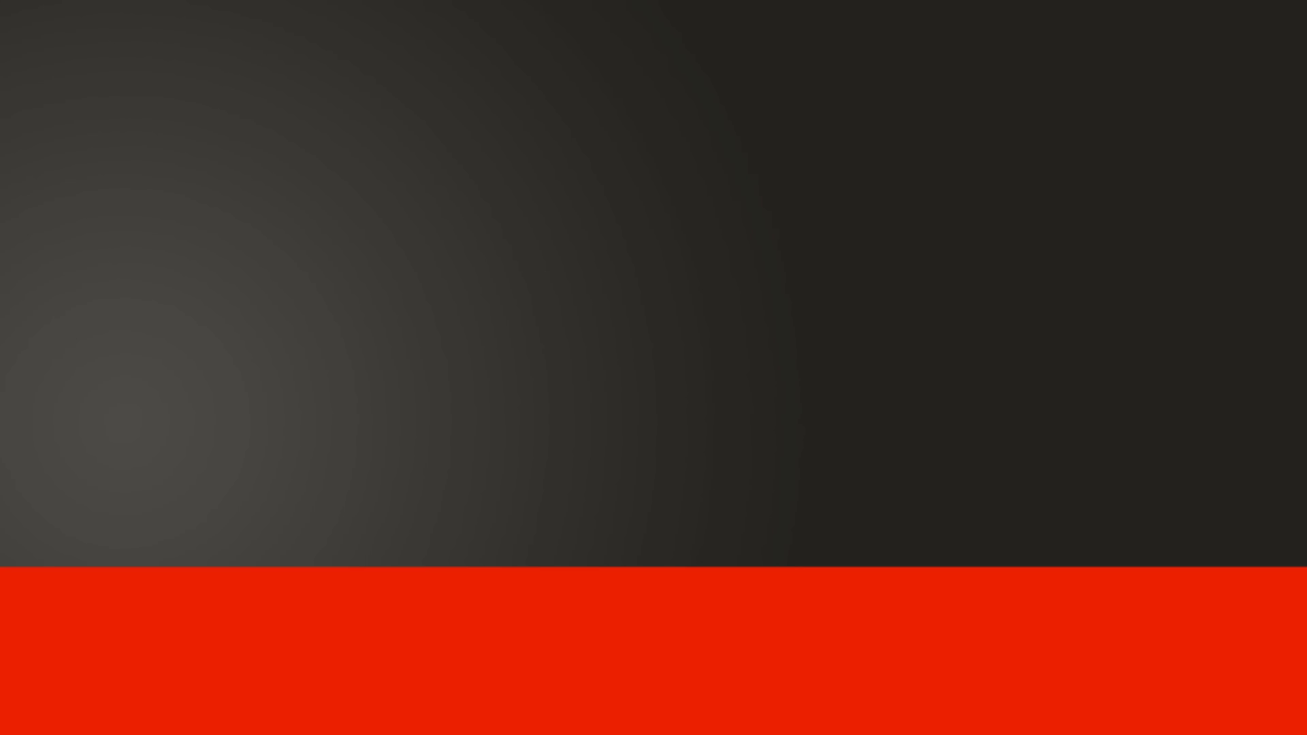